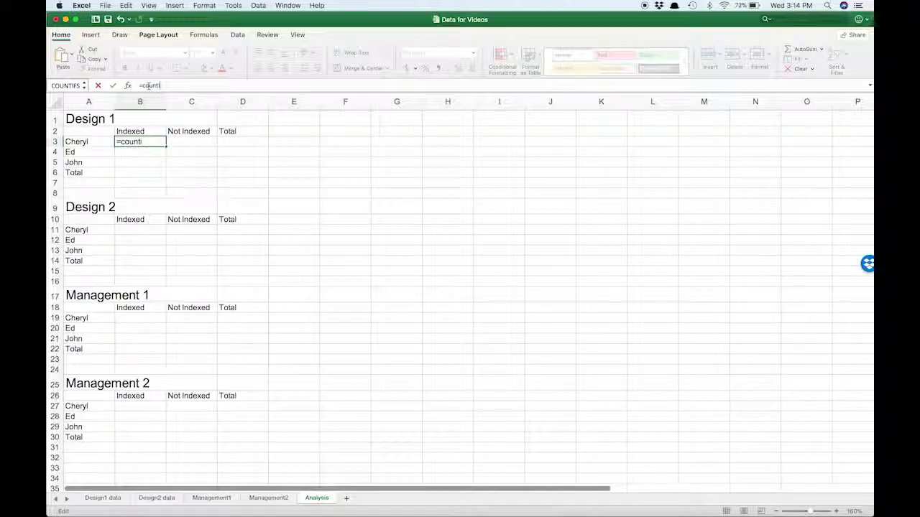
# Begin a COUNTIFS formula in B3 of the Design 1 table with the named range Design1Speaker and criterion A3
pyautogui.write('(')
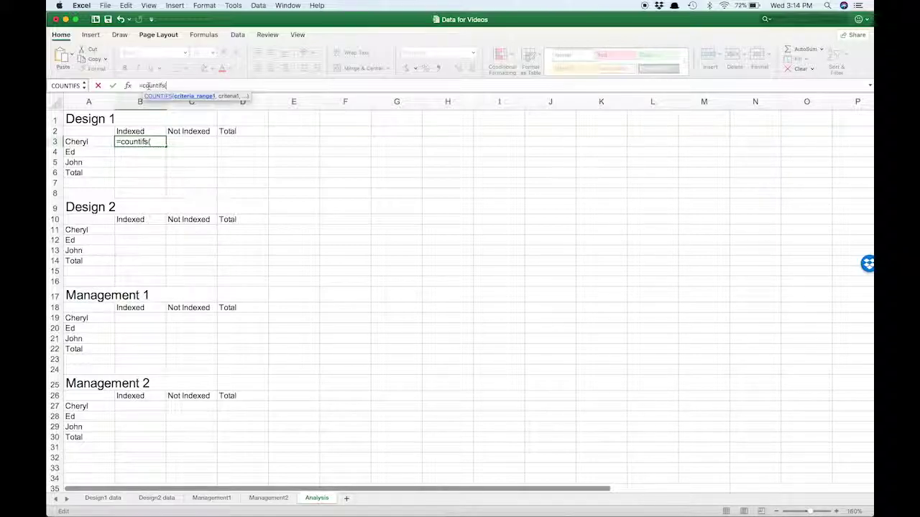
pyautogui.click(171, 6)
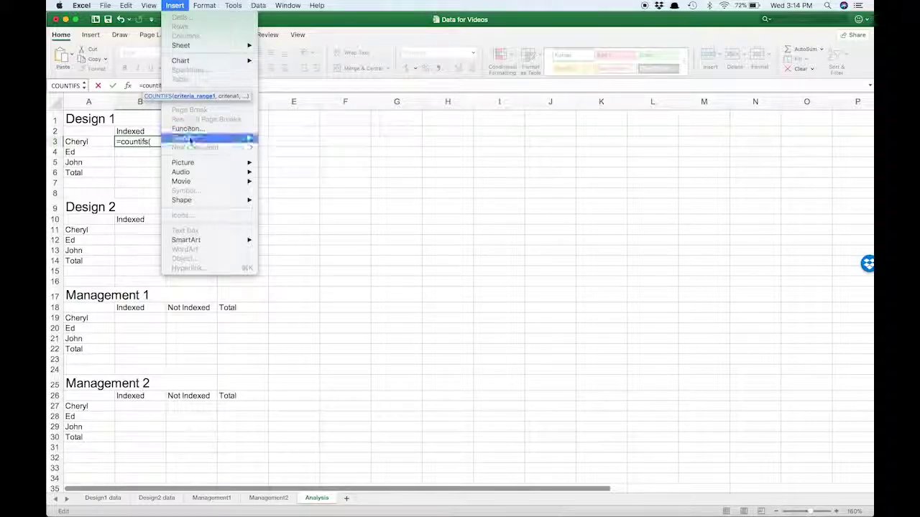
pyautogui.moveTo(191, 138)
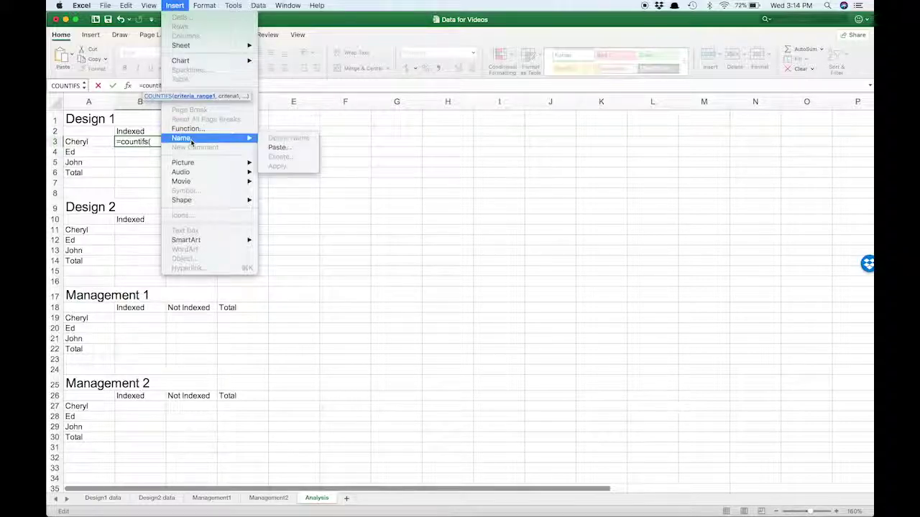
pyautogui.click(273, 148)
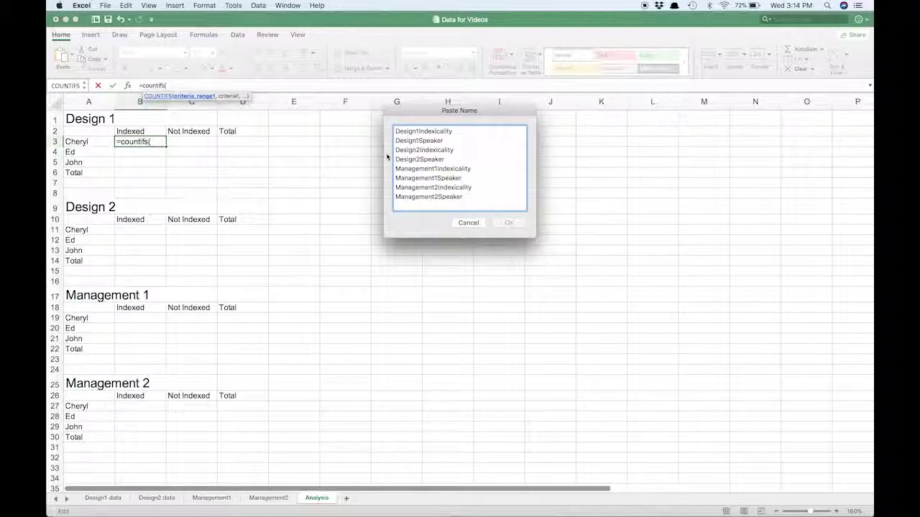
pyautogui.click(417, 140)
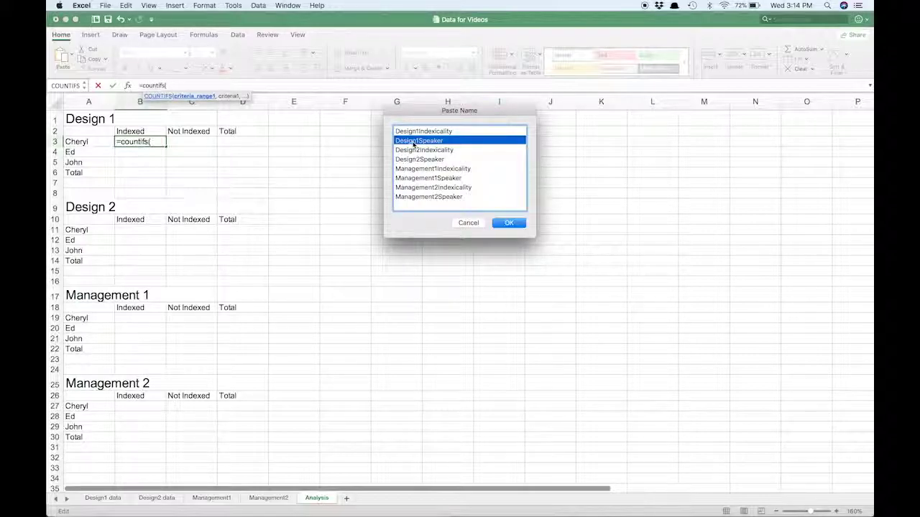
pyautogui.click(501, 223)
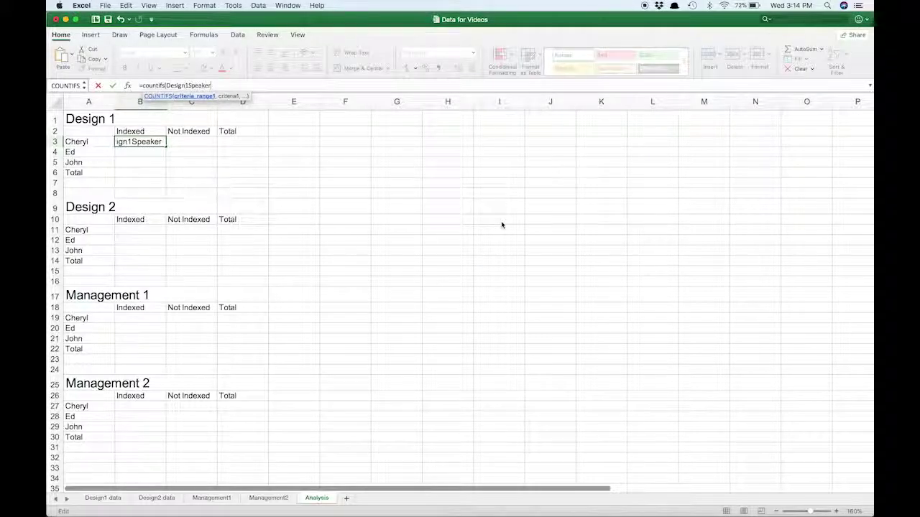
pyautogui.write(',')
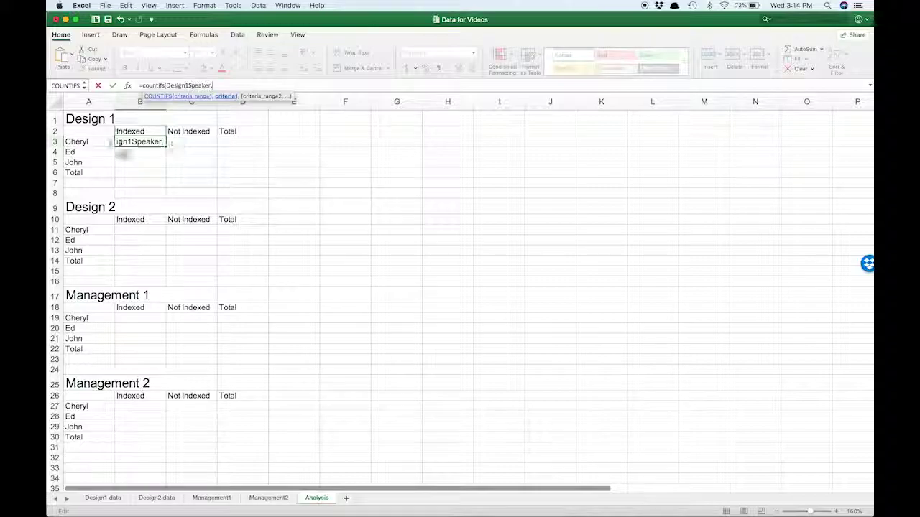
pyautogui.click(99, 144)
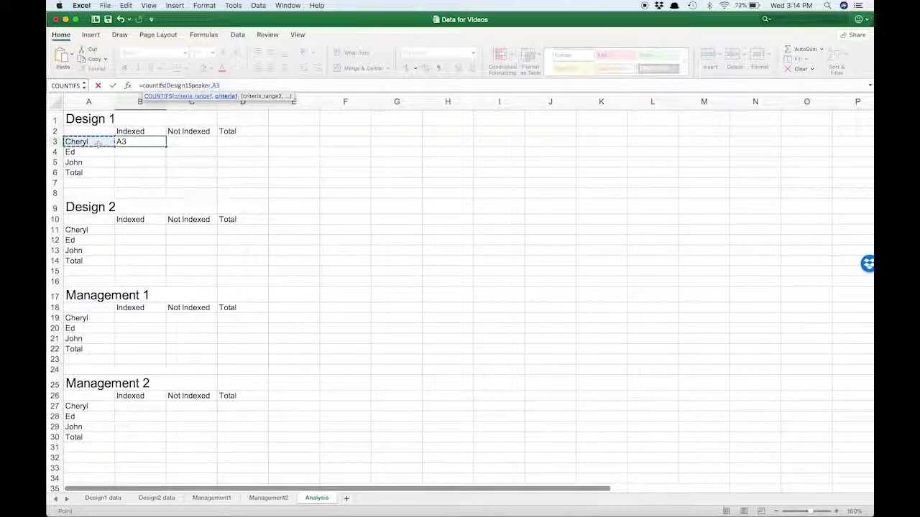
pyautogui.write(',')
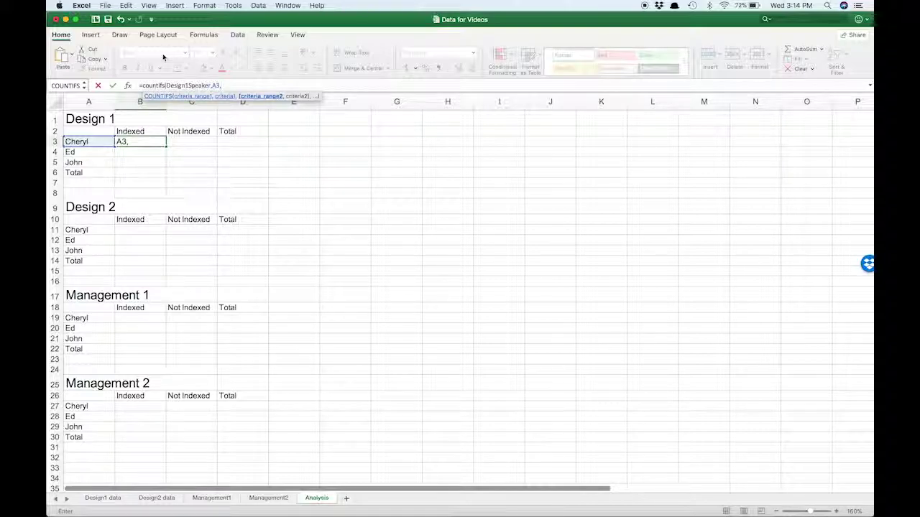
# Complete the B3 COUNTIFS formula with the named range Design1Indexicality as second criteria range and B2 as its criterion
pyautogui.click(173, 5)
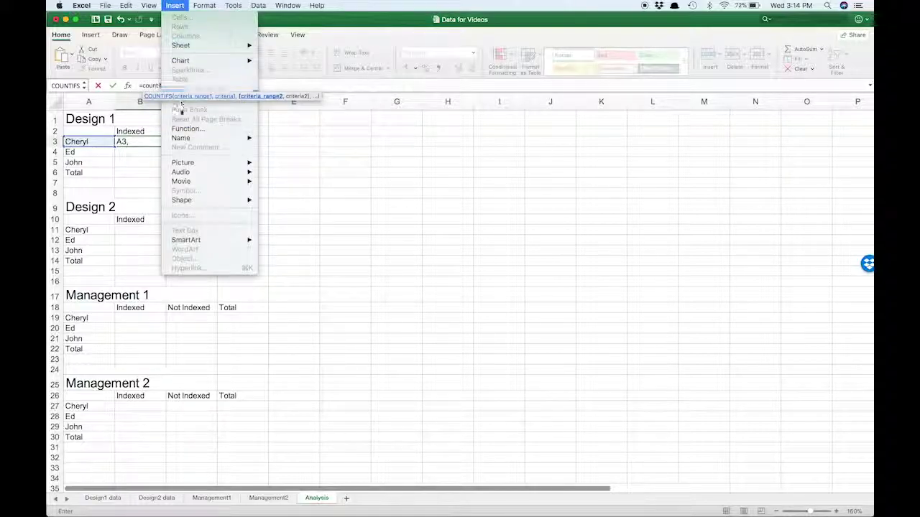
pyautogui.moveTo(184, 144)
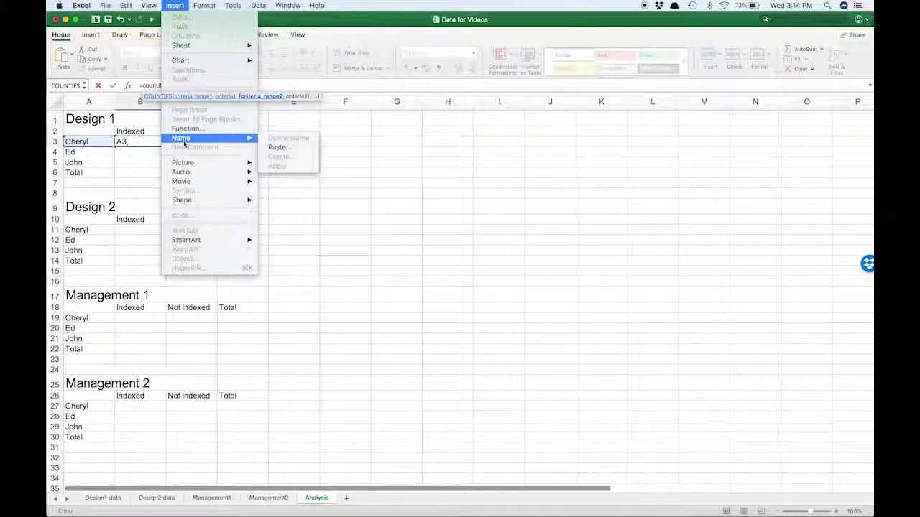
pyautogui.click(284, 146)
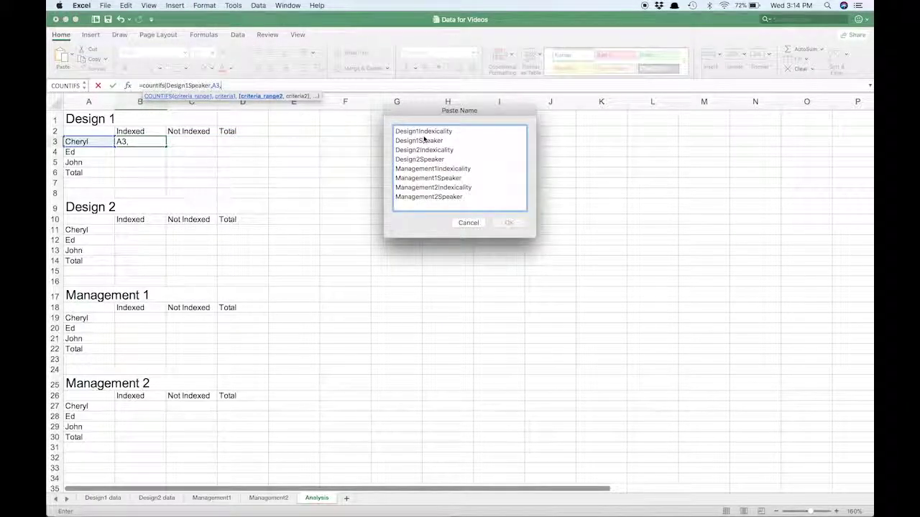
pyautogui.click(424, 132)
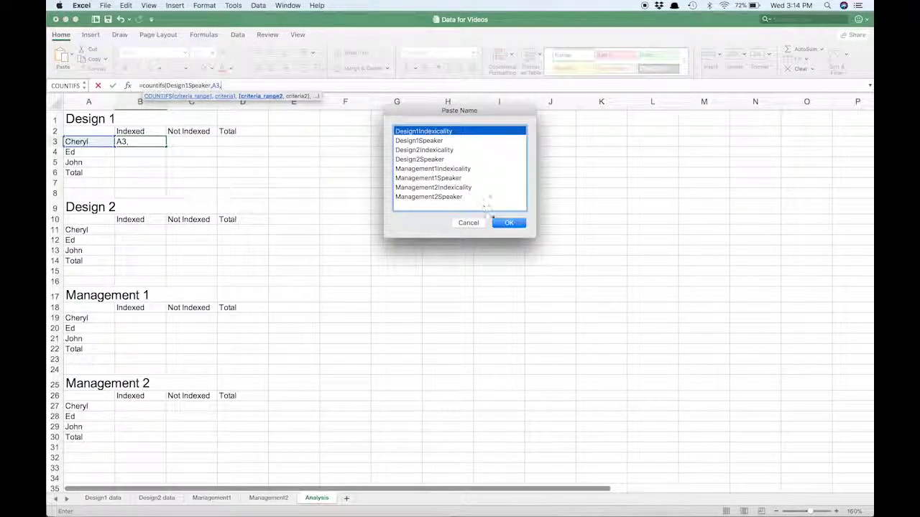
pyautogui.click(503, 224)
pyautogui.write(',')
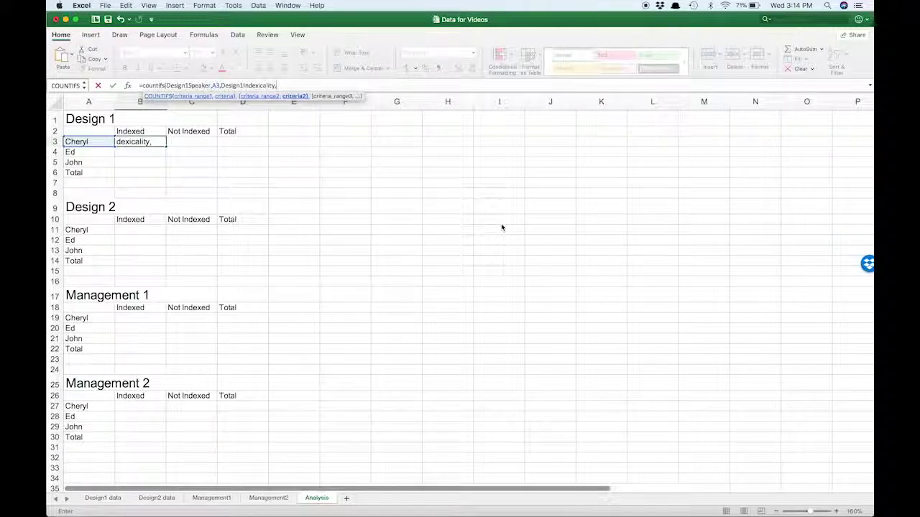
pyautogui.click(150, 131)
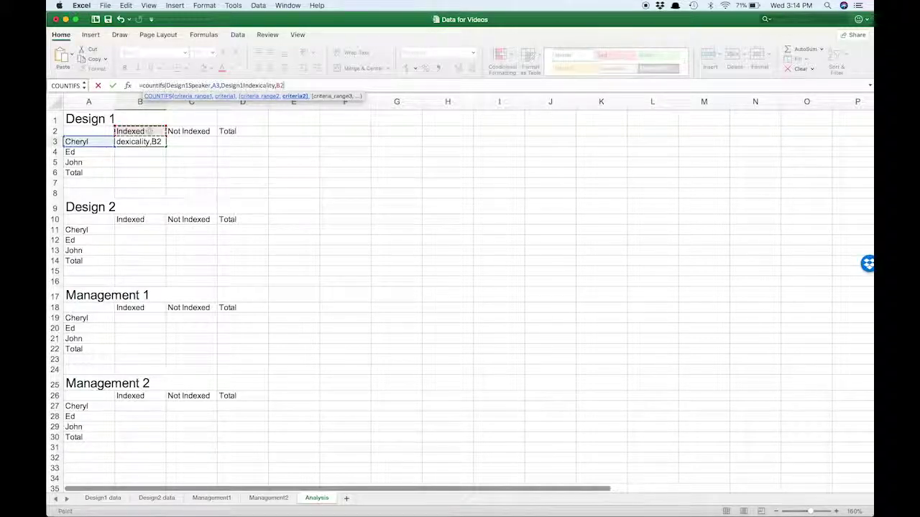
pyautogui.write(')')
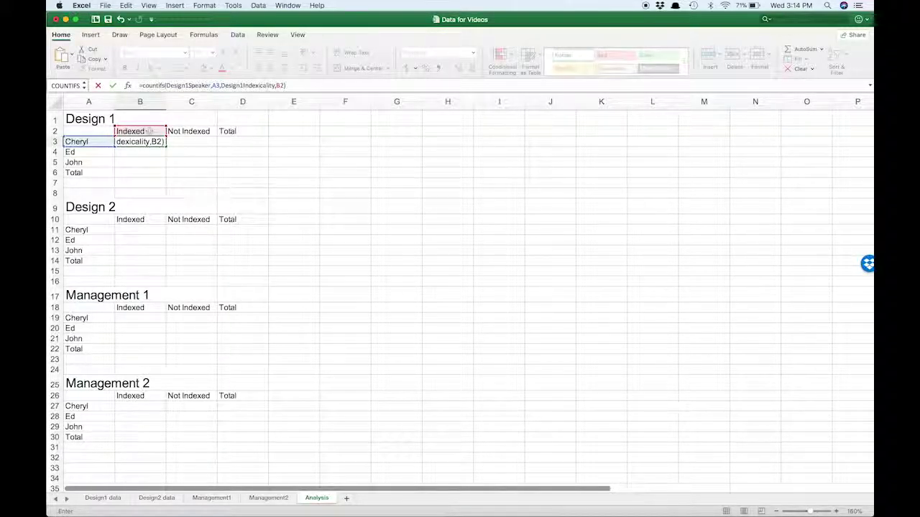
pyautogui.press('Return')
# Anchor the B3 formula's criteria references as $A3 and B$2, and fill the formula across B3:C5
pyautogui.click(147, 141)
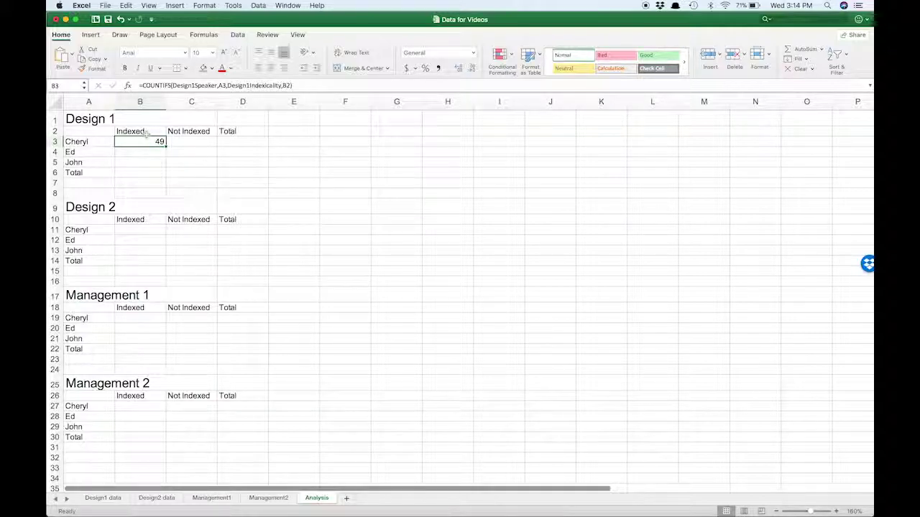
pyautogui.click(219, 86)
pyautogui.write('$')
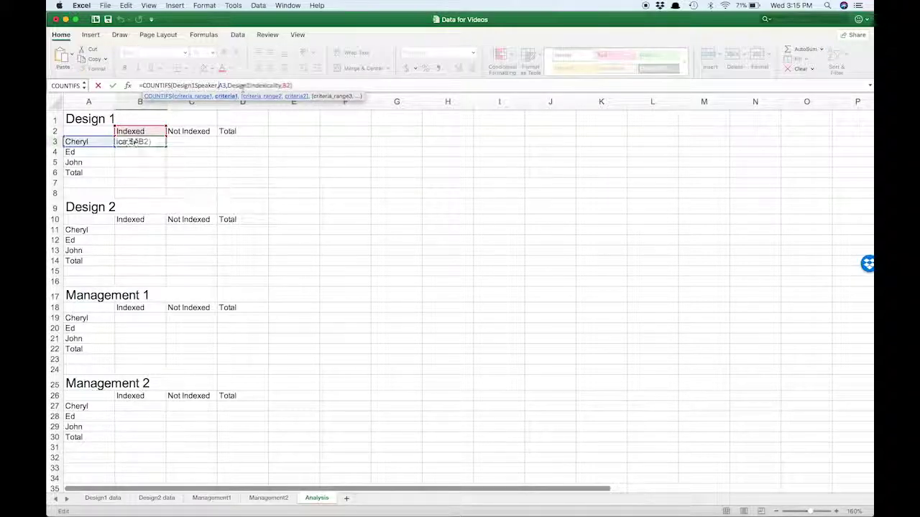
pyautogui.click(288, 85)
pyautogui.write('$')
pyautogui.press('Return')
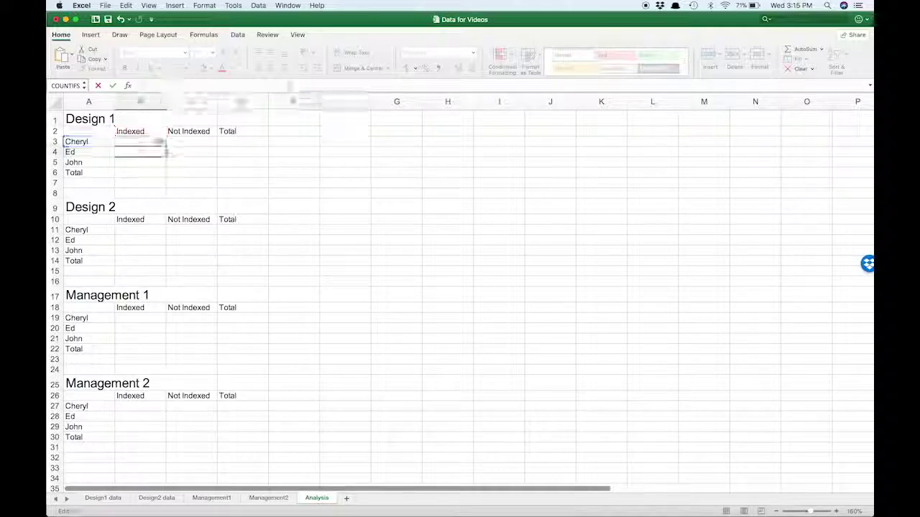
pyautogui.click(142, 142)
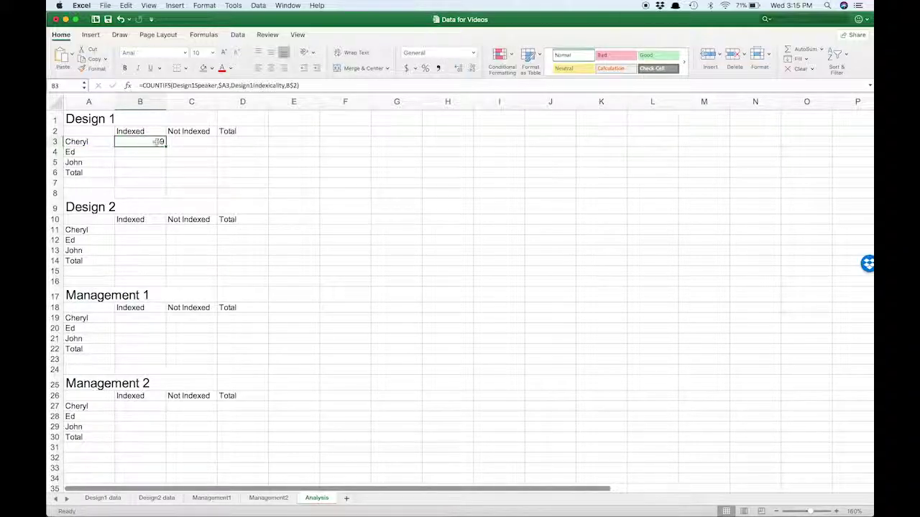
pyautogui.moveTo(166, 146); pyautogui.dragTo(213, 167)
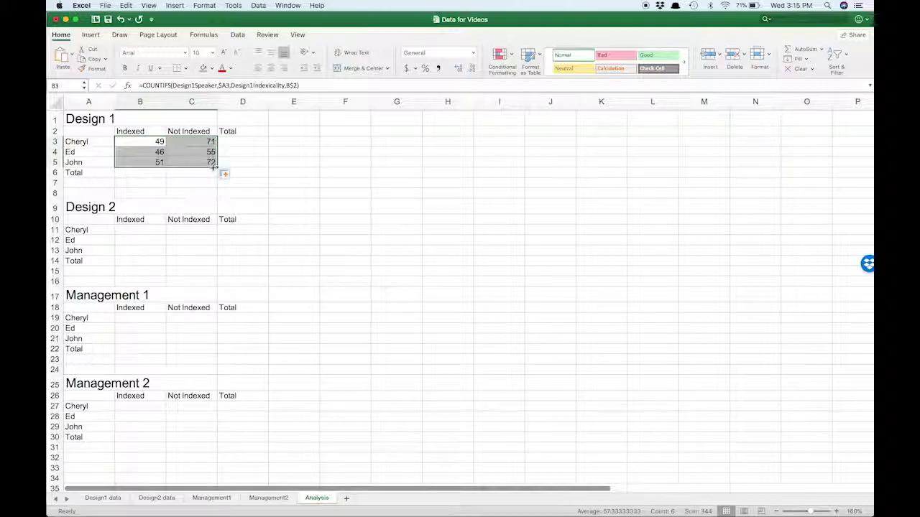
# Enter a SUM of B3:B5 in B6 and fill it across the Design 1 Total row to D6
pyautogui.click(144, 173)
pyautogui.write('=sum')
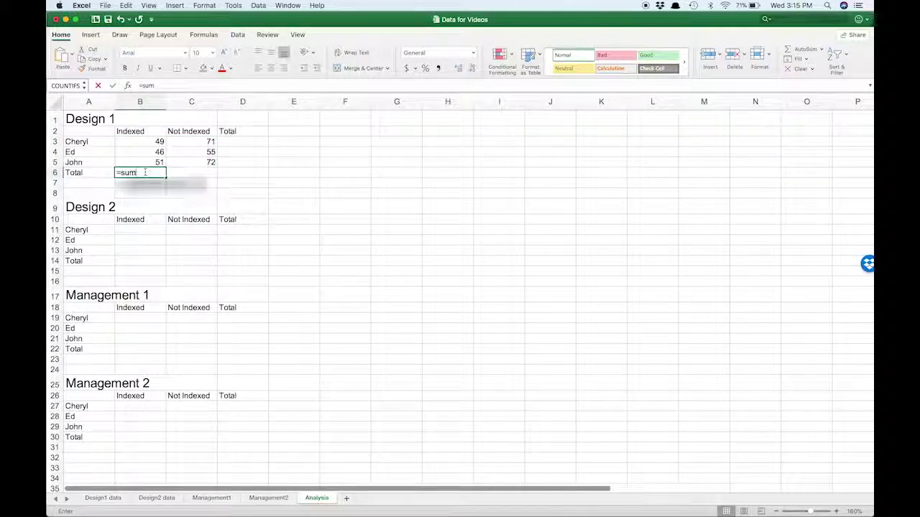
pyautogui.write('(')
pyautogui.moveTo(129, 141); pyautogui.dragTo(130, 160)
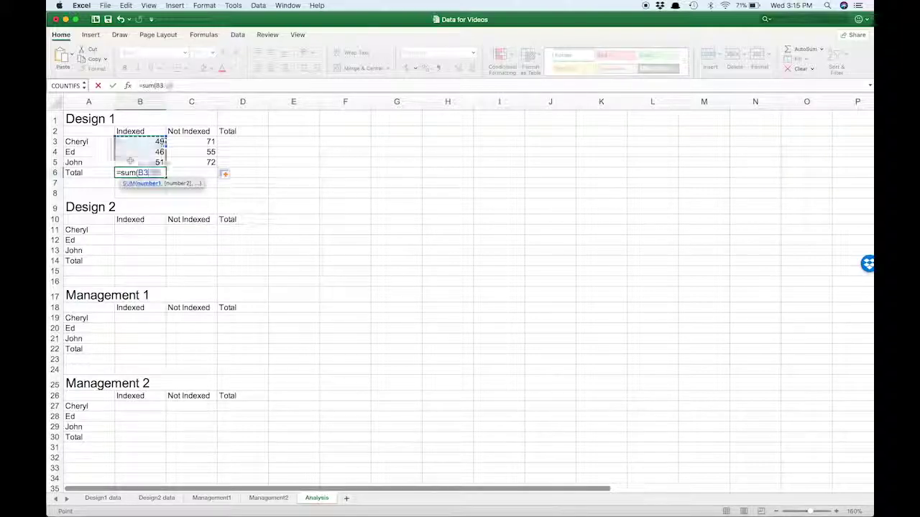
pyautogui.press('Return')
pyautogui.click(144, 173)
pyautogui.moveTo(166, 177); pyautogui.dragTo(253, 175)
# Enter a SUM of B3:C3 in D3 and fill it down the Design 1 Total column to D5
pyautogui.click(239, 141)
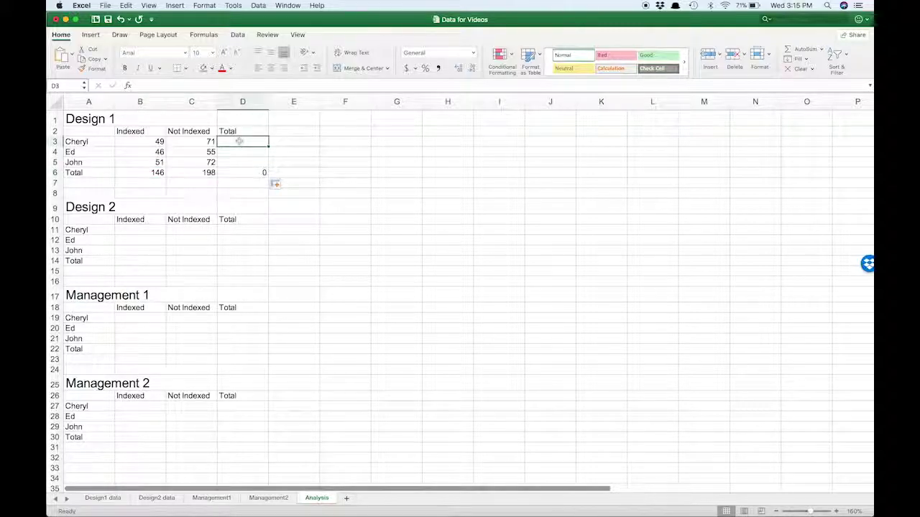
pyautogui.write('=sum(')
pyautogui.click(146, 141)
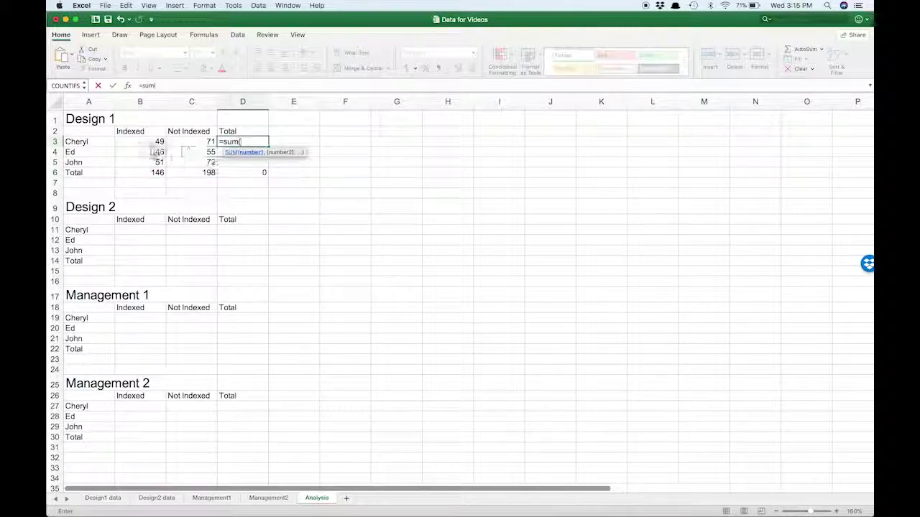
pyautogui.moveTo(146, 142); pyautogui.dragTo(204, 142)
pyautogui.press('Return')
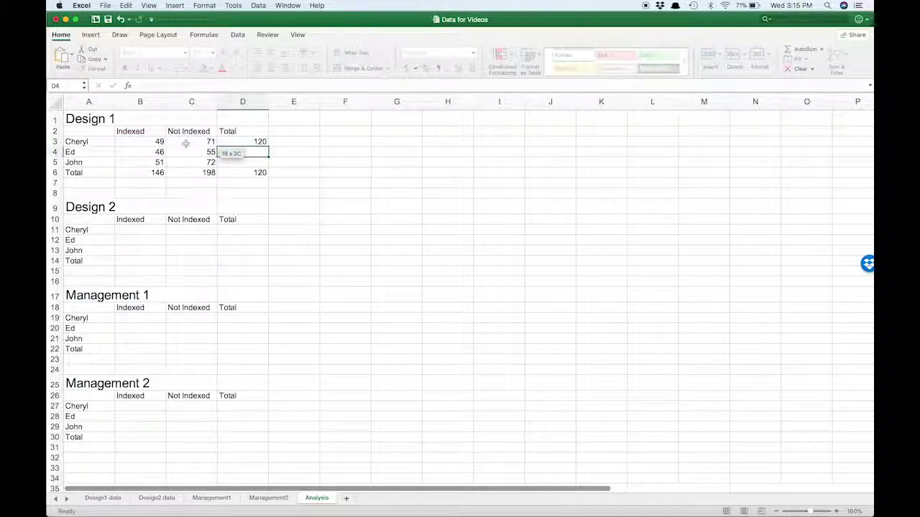
pyautogui.click(232, 141)
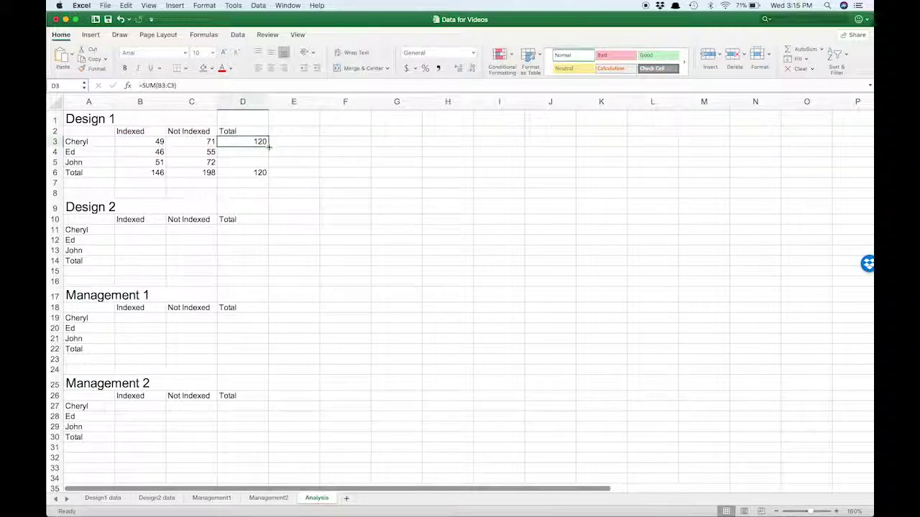
pyautogui.moveTo(269, 146); pyautogui.dragTo(267, 167)
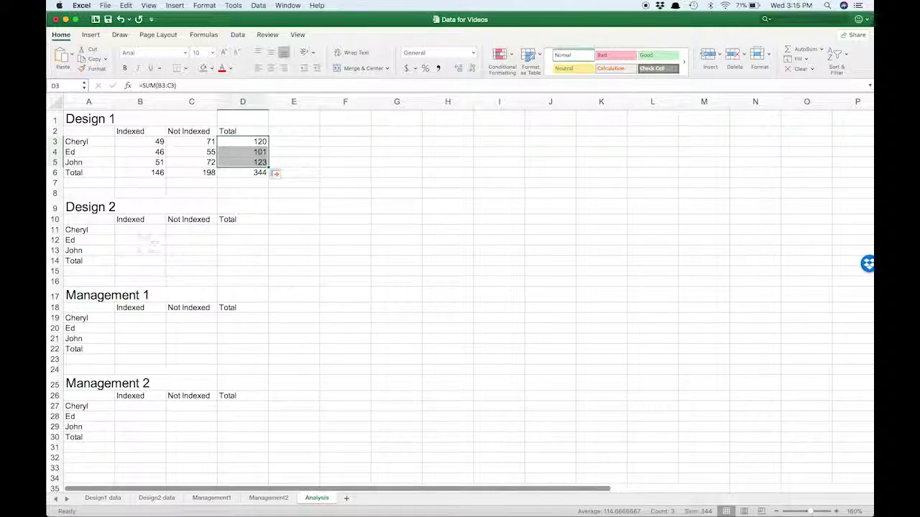
# Begin a COUNTIFS formula in B11 of the Design 2 table with the named range Design2Speaker and criterion A11
pyautogui.click(137, 230)
pyautogui.write('=count')
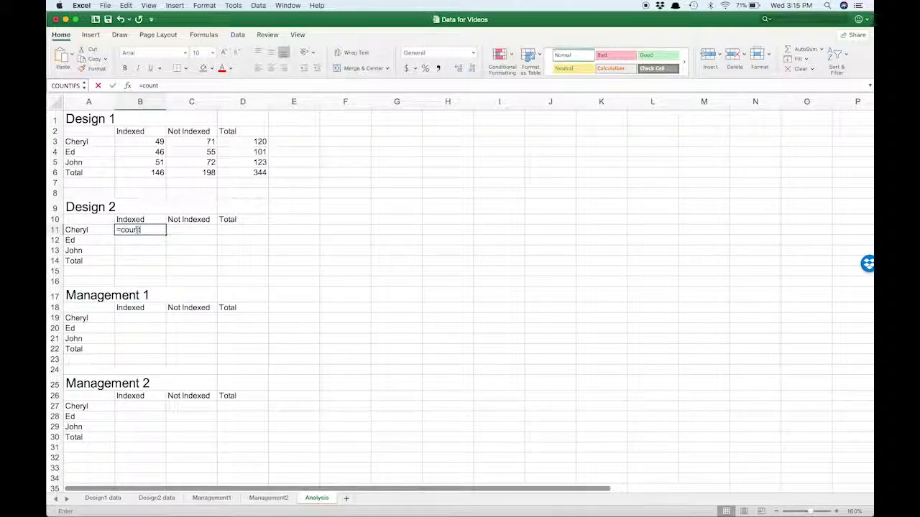
pyautogui.write('if')
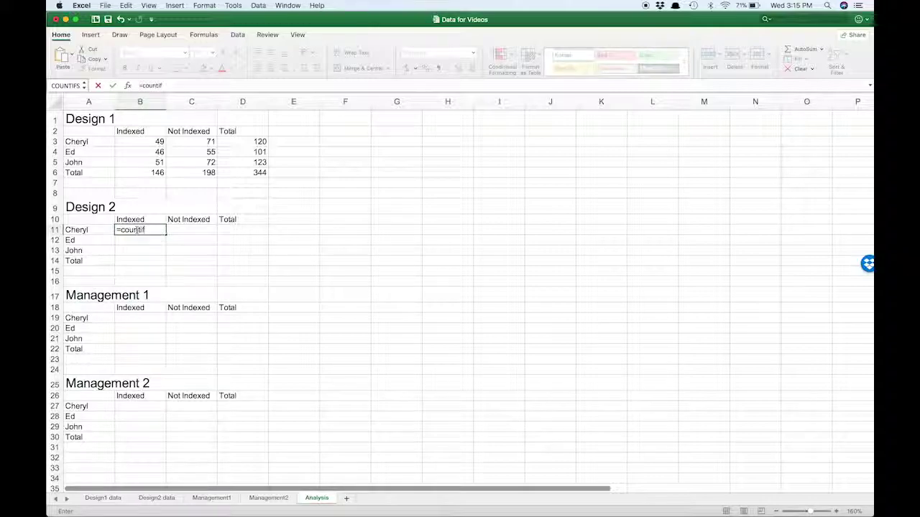
pyautogui.write('s(')
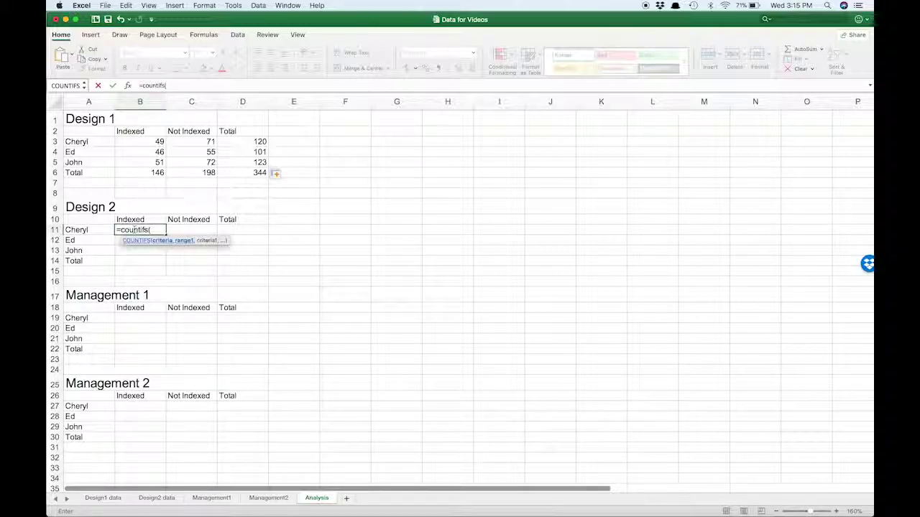
pyautogui.click(174, 5)
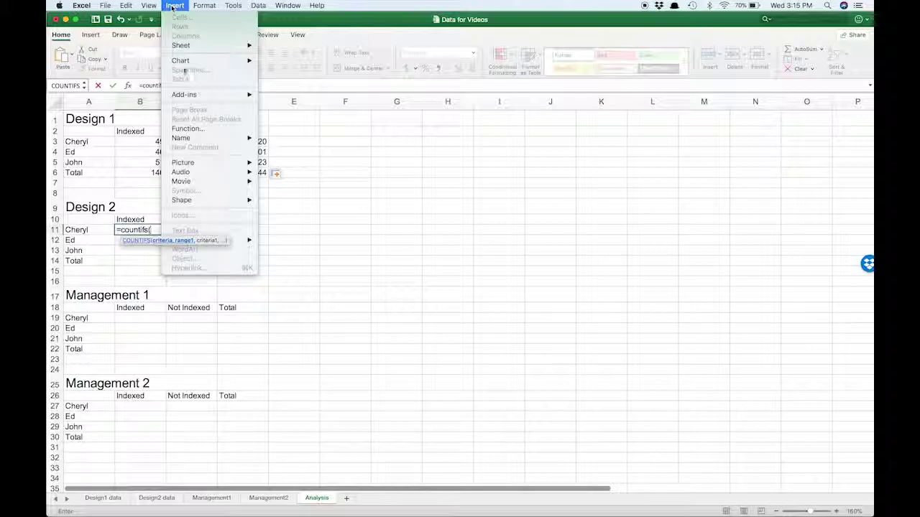
pyautogui.moveTo(188, 141)
pyautogui.click(273, 147)
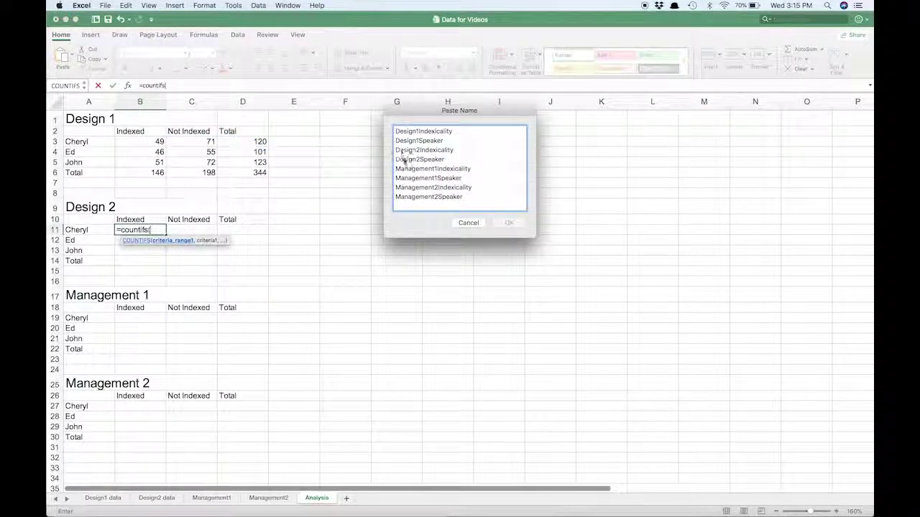
pyautogui.click(403, 160)
pyautogui.click(506, 223)
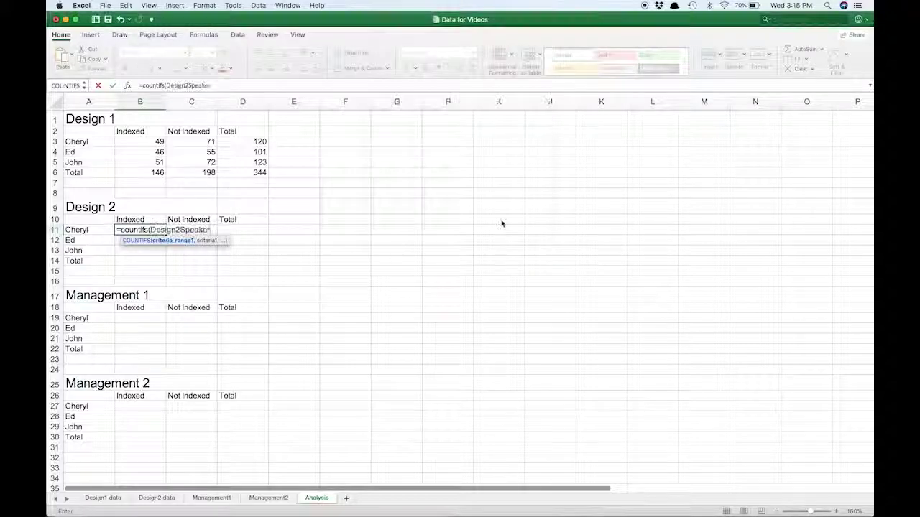
pyautogui.write(',')
pyautogui.click(84, 229)
pyautogui.write(',')
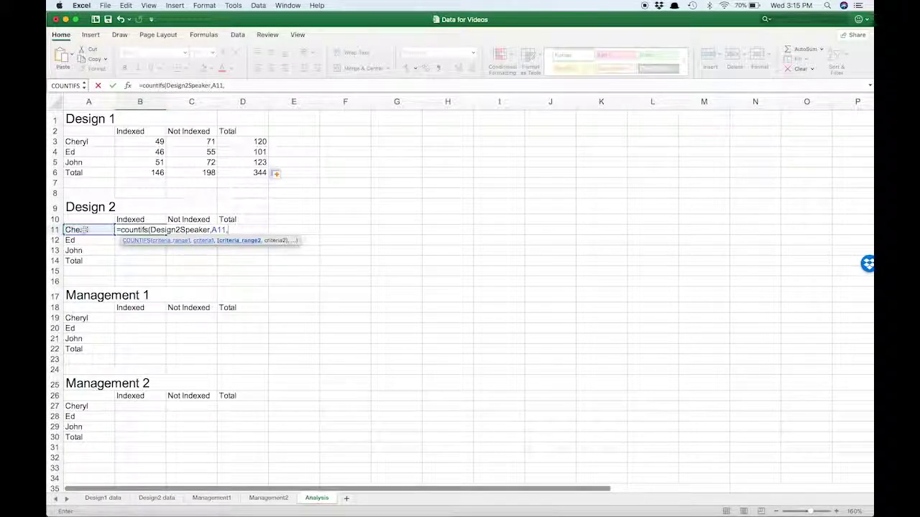
# Complete the B11 COUNTIFS formula with the named range Design2Indexicality and criterion B10
pyautogui.click(175, 5)
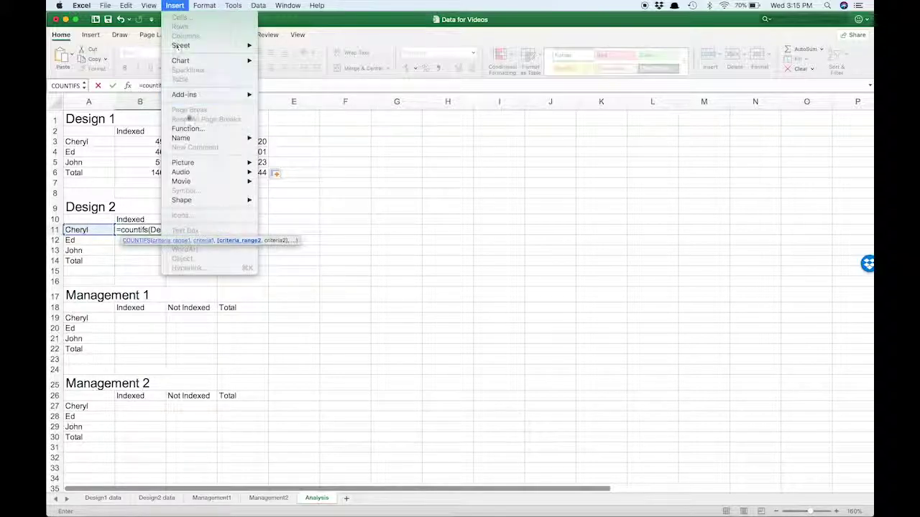
pyautogui.click(281, 149)
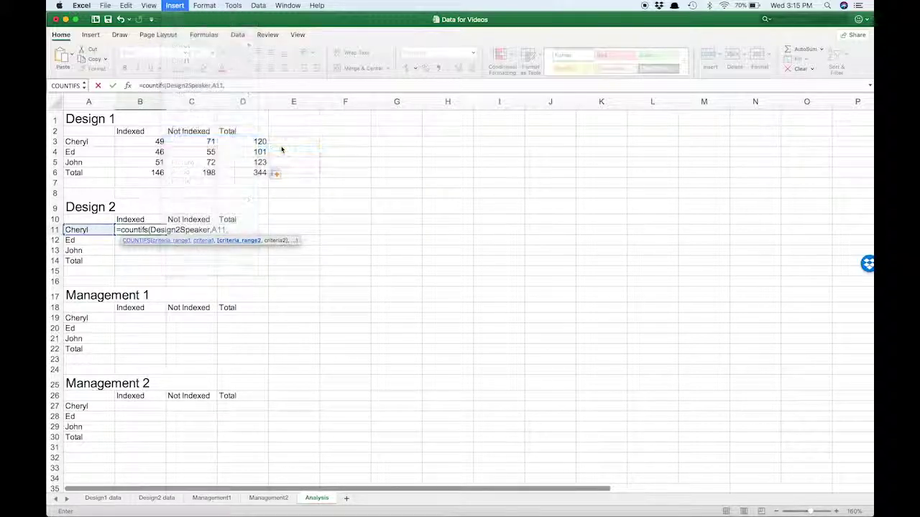
pyautogui.click(411, 150)
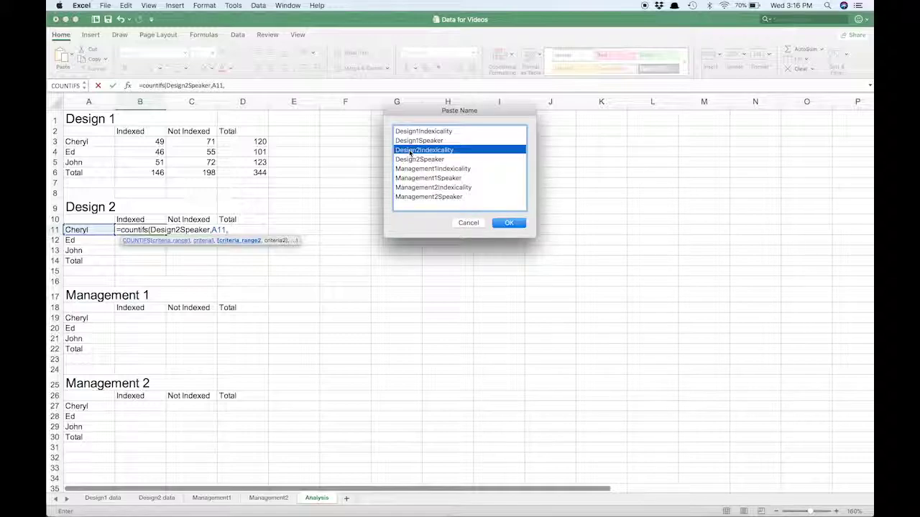
pyautogui.click(503, 222)
pyautogui.write(',')
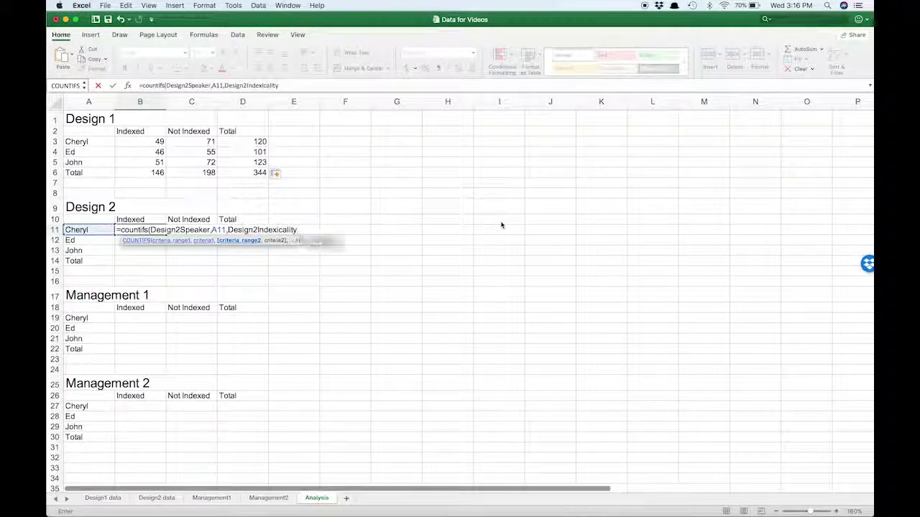
pyautogui.click(138, 218)
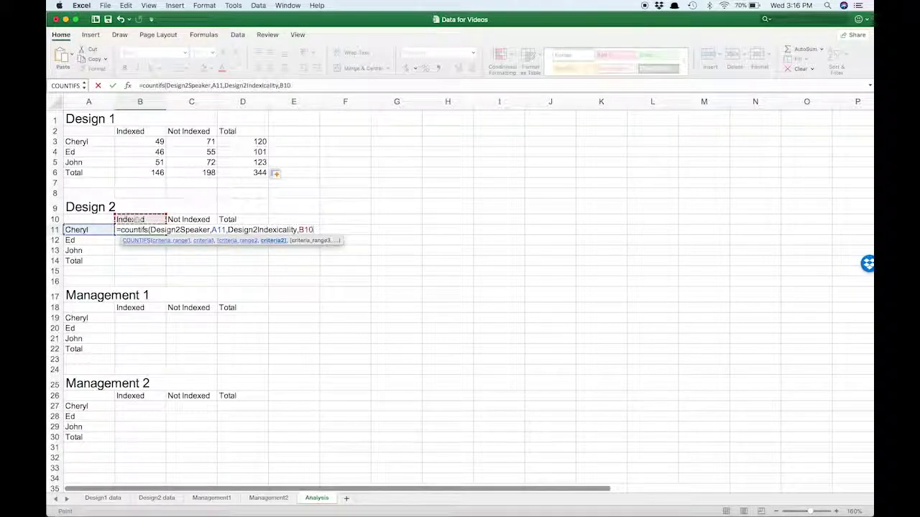
pyautogui.write(')')
pyautogui.press('Return')
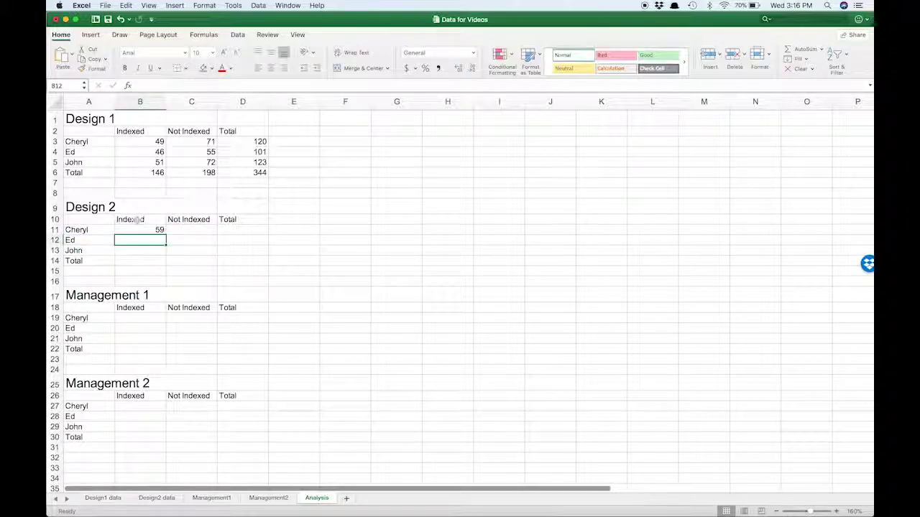
# Anchor the B11 formula's criteria references as $A11 and B$10, and fill the formula across B11:C13
pyautogui.click(136, 231)
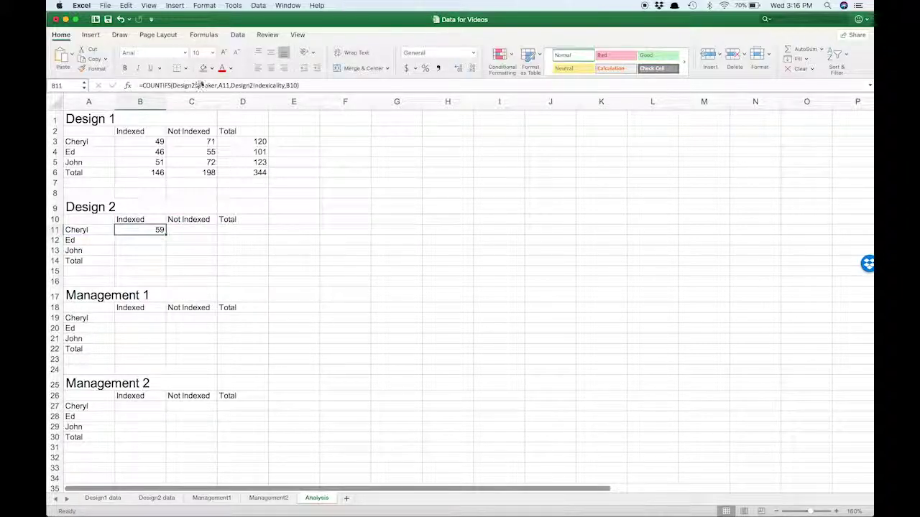
pyautogui.click(217, 84)
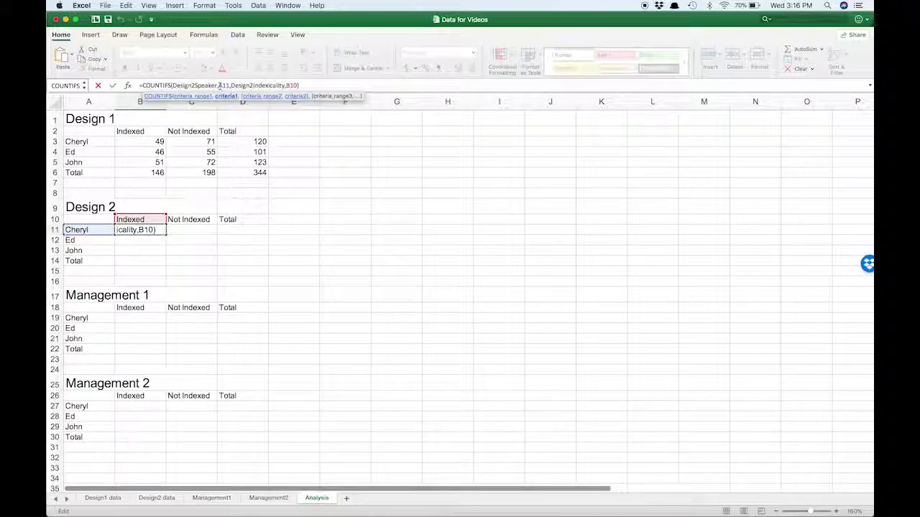
pyautogui.write('$')
pyautogui.click(294, 85)
pyautogui.write('$')
pyautogui.press('Return')
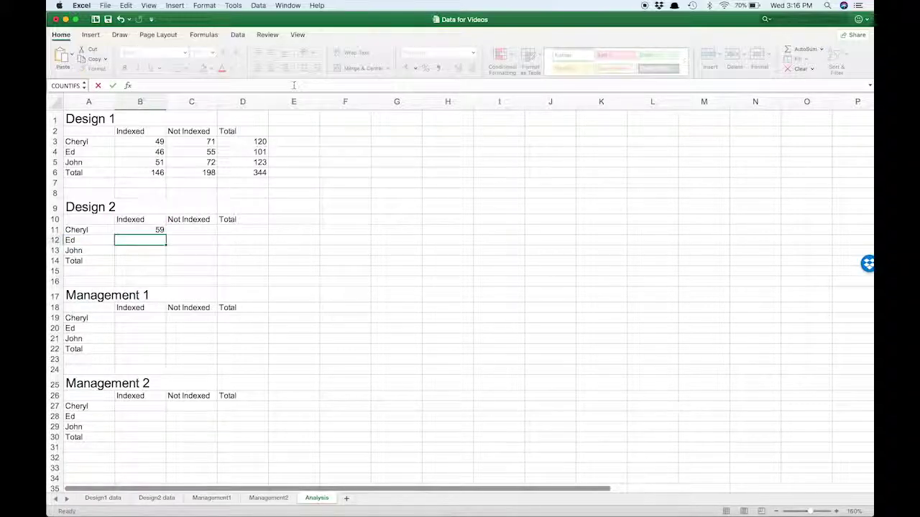
pyautogui.click(145, 230)
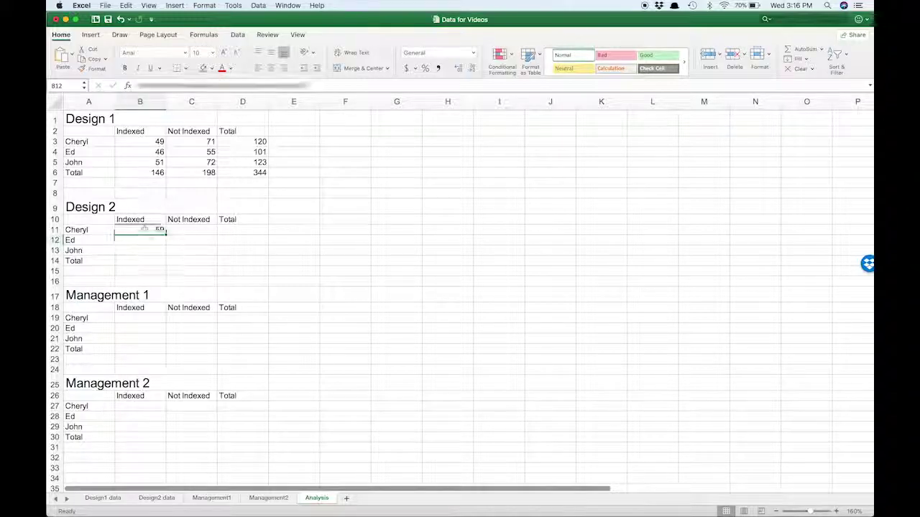
pyautogui.moveTo(166, 234); pyautogui.dragTo(218, 257)
# Enter a SUM of B11:B13 in B14 and fill it across the Design 2 Total row to D14
pyautogui.click(142, 261)
pyautogui.write('=sum(')
pyautogui.moveTo(140, 230); pyautogui.dragTo(137, 248)
pyautogui.press('Return')
pyautogui.click(163, 262)
pyautogui.moveTo(165, 265); pyautogui.dragTo(245, 255)
# Enter a SUM of B11:C11 in D11 and fill it down the Design 2 Total column to D13
pyautogui.click(237, 230)
pyautogui.write('=sum(')
pyautogui.moveTo(154, 230); pyautogui.dragTo(194, 229)
pyautogui.press('Return')
pyautogui.click(236, 230)
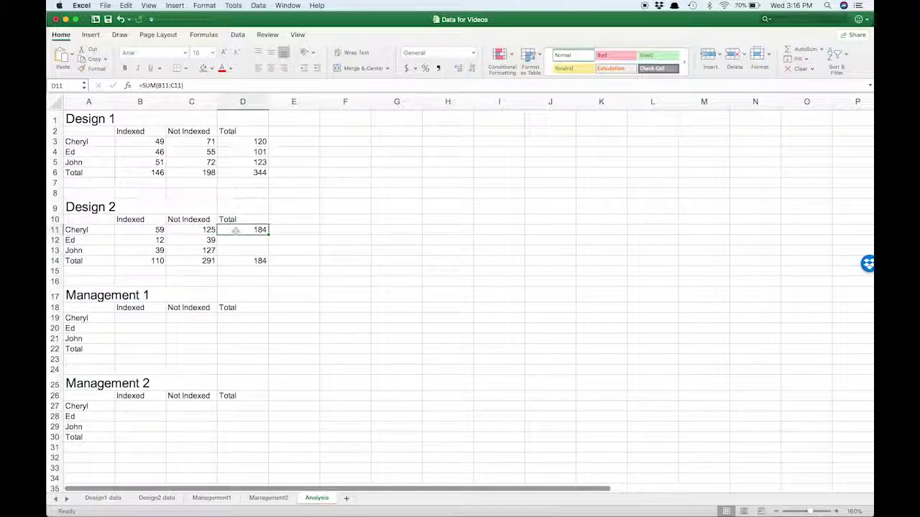
pyautogui.moveTo(266, 233); pyautogui.dragTo(267, 253)
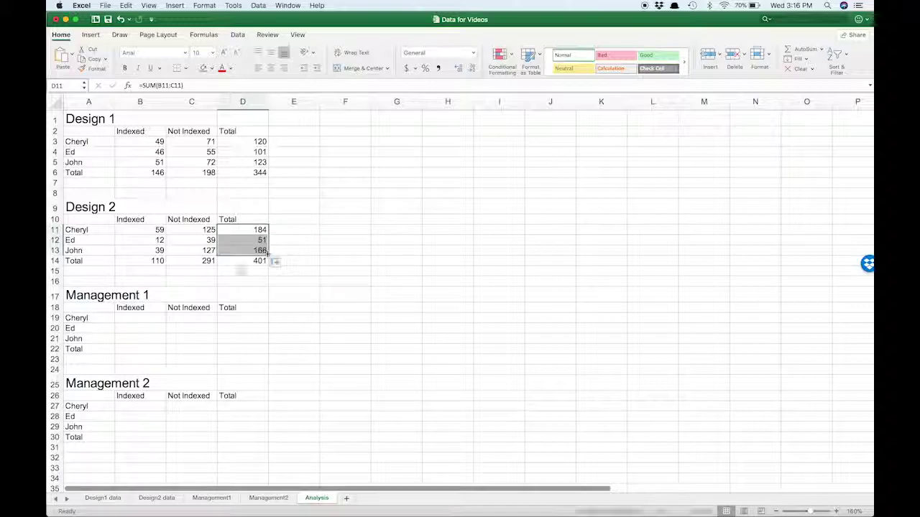
# Begin a COUNTIFS formula in B19 of the Management 1 table with the named range Management1Speaker and criterion A19
pyautogui.click(145, 318)
pyautogui.write('=countifs')
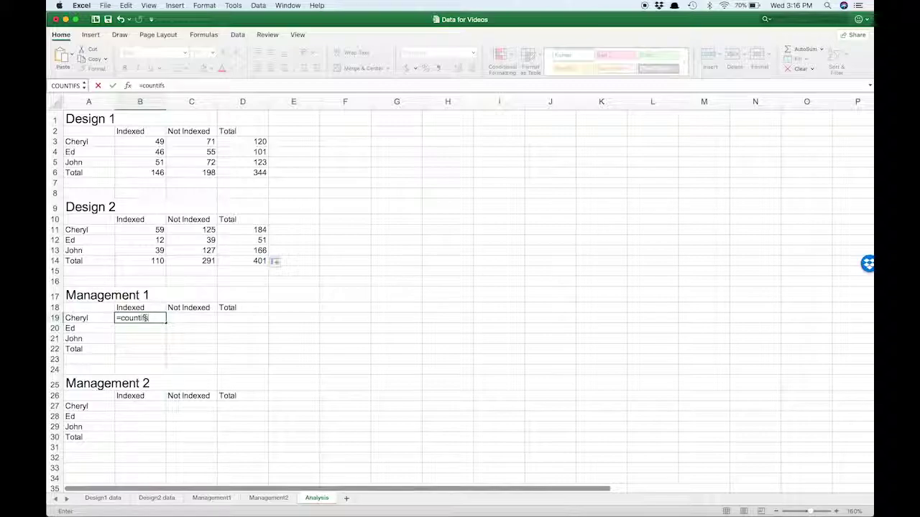
pyautogui.write('(')
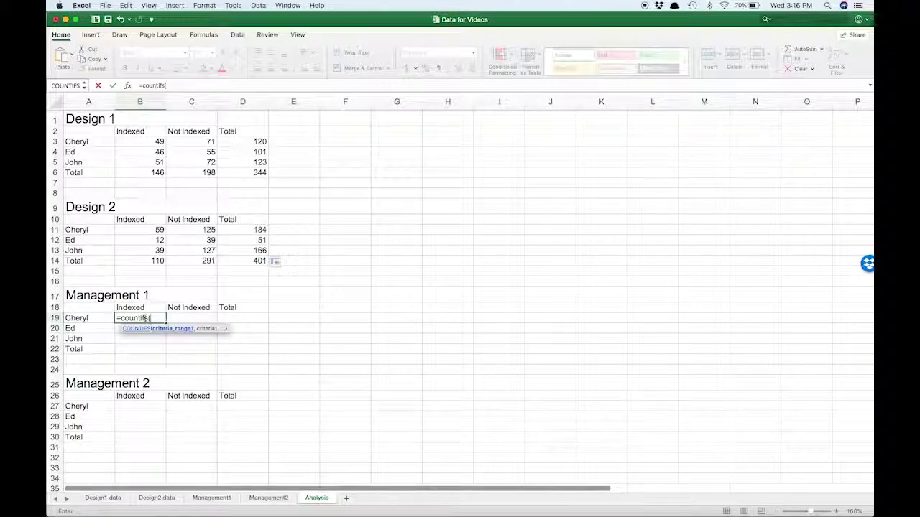
pyautogui.click(175, 5)
pyautogui.moveTo(193, 140)
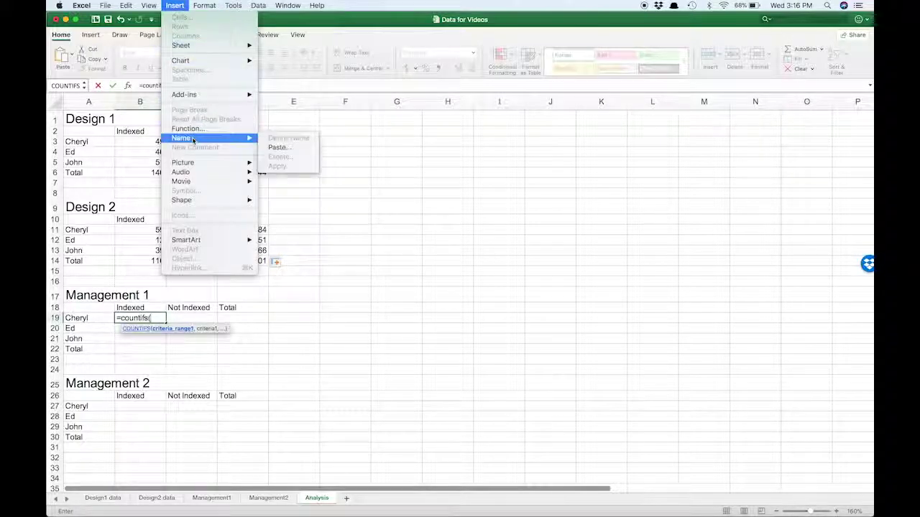
pyautogui.click(279, 148)
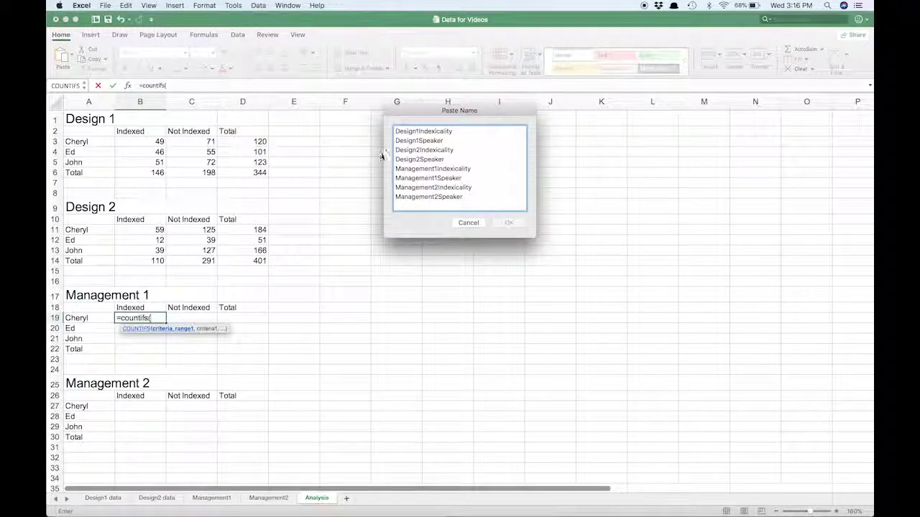
pyautogui.click(428, 178)
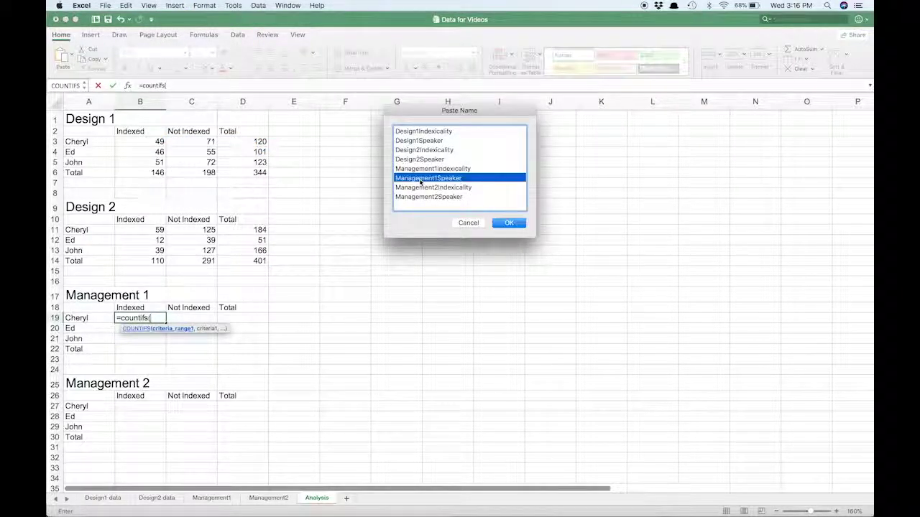
pyautogui.click(498, 222)
pyautogui.write(',')
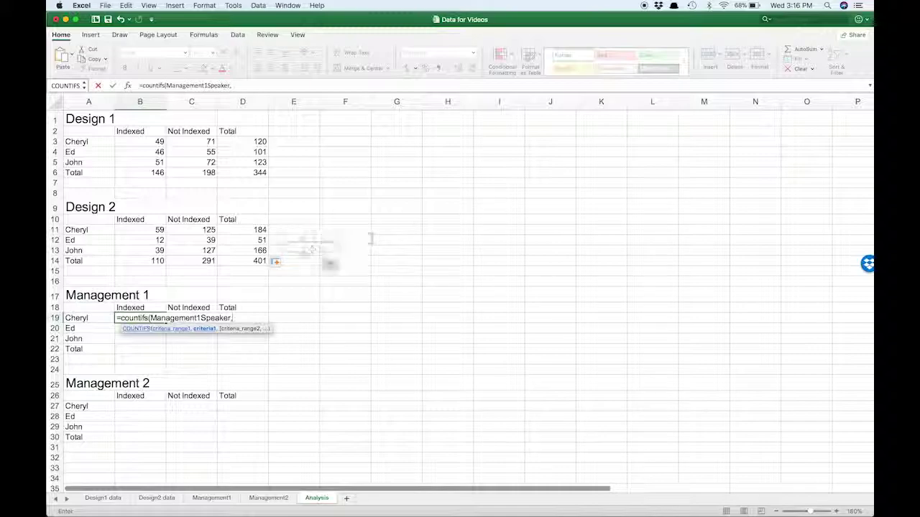
pyautogui.click(94, 318)
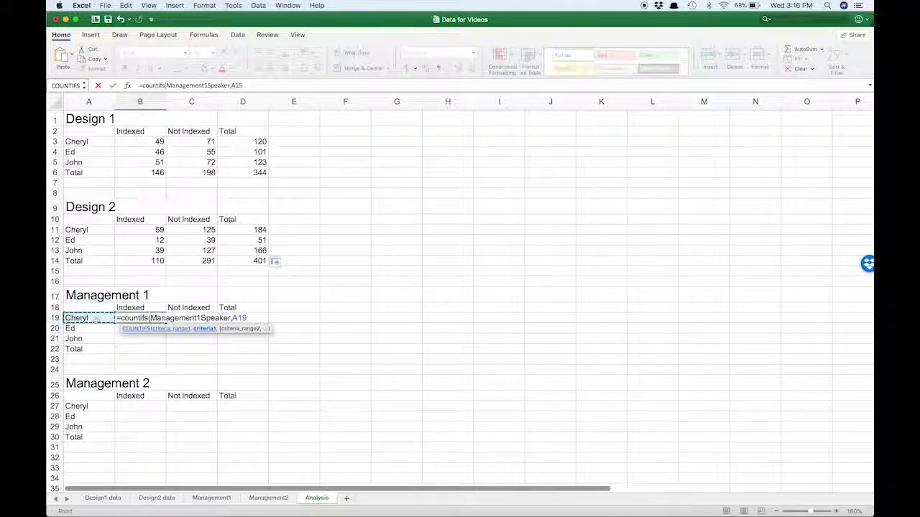
pyautogui.write(',')
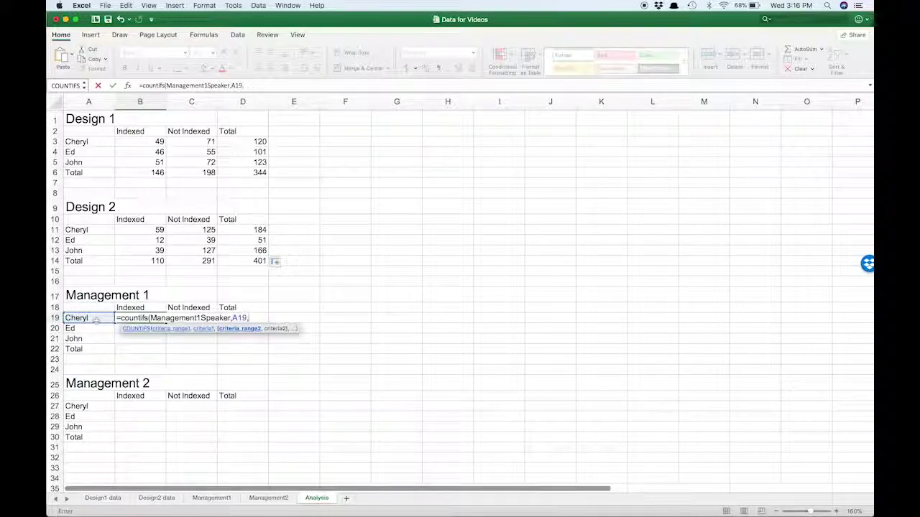
# Complete the B19 COUNTIFS formula with the named range Management1Indexicality and criterion B18
pyautogui.click(181, 8)
pyautogui.moveTo(216, 138)
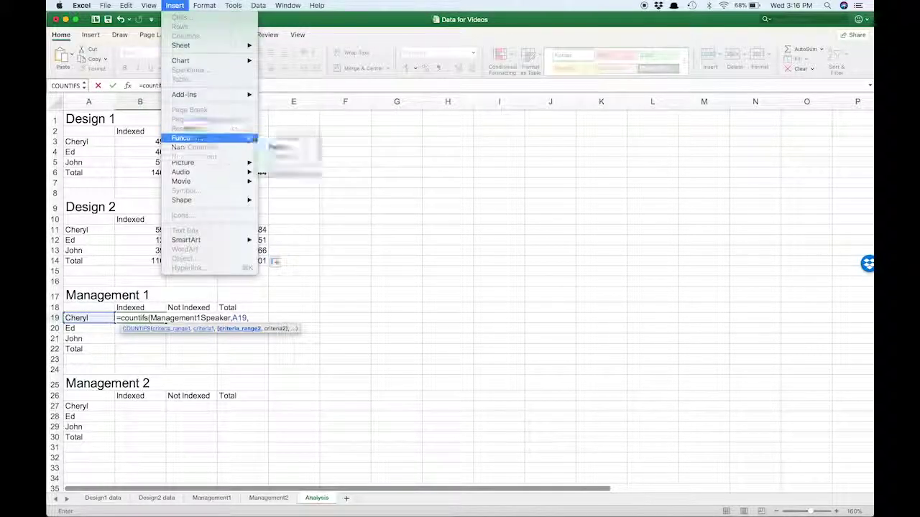
pyautogui.click(278, 148)
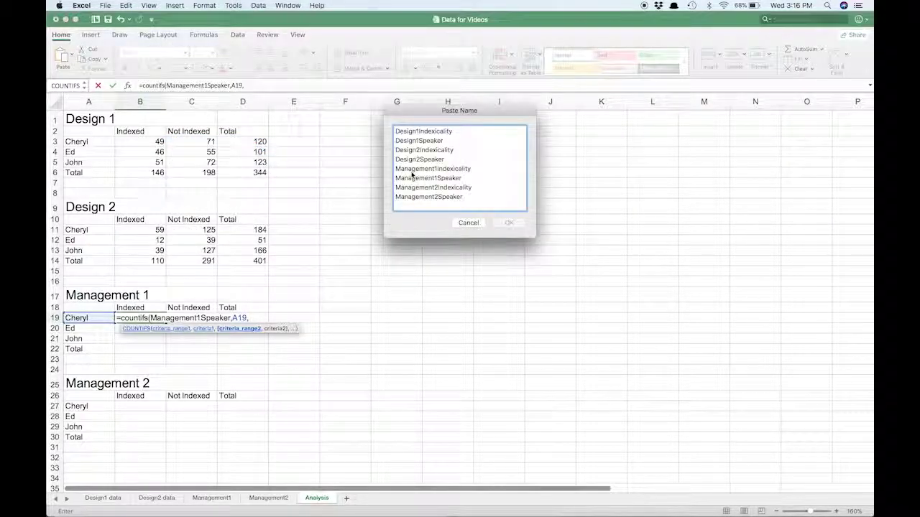
pyautogui.click(411, 170)
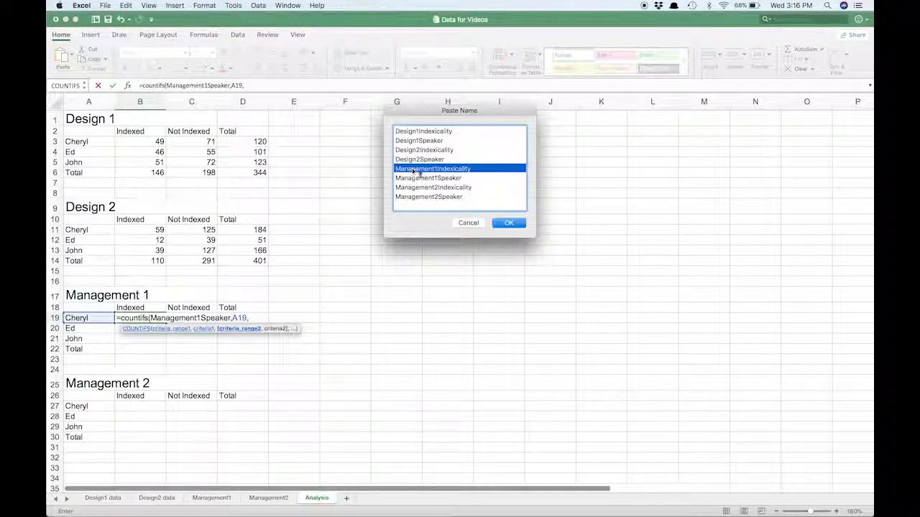
pyautogui.click(509, 224)
pyautogui.write(',')
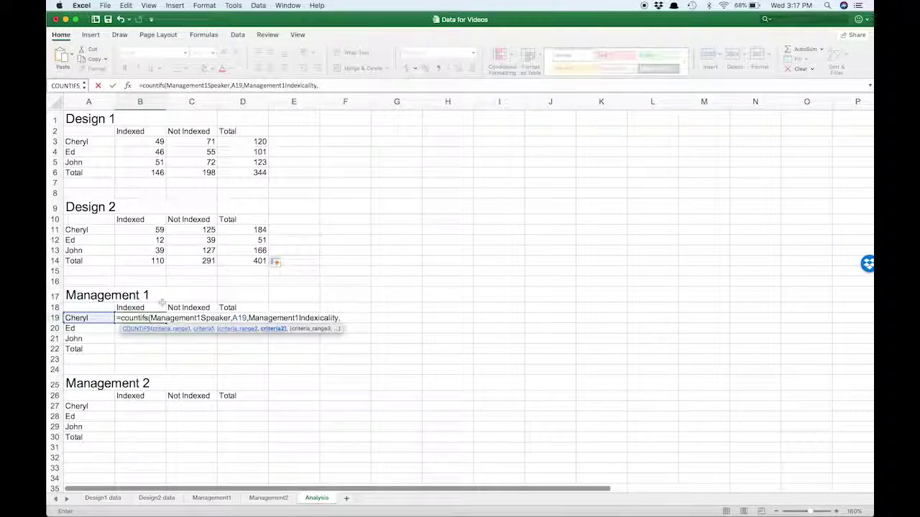
pyautogui.click(146, 306)
pyautogui.write(')')
pyautogui.press('Return')
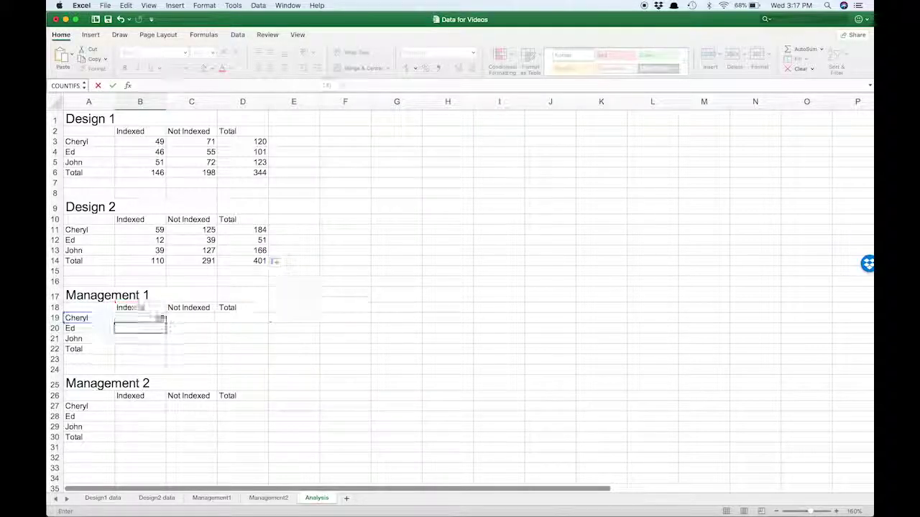
# Anchor the B19 formula's criteria references as $A19 and B$18, and fill the formula across B19:C21
pyautogui.click(136, 317)
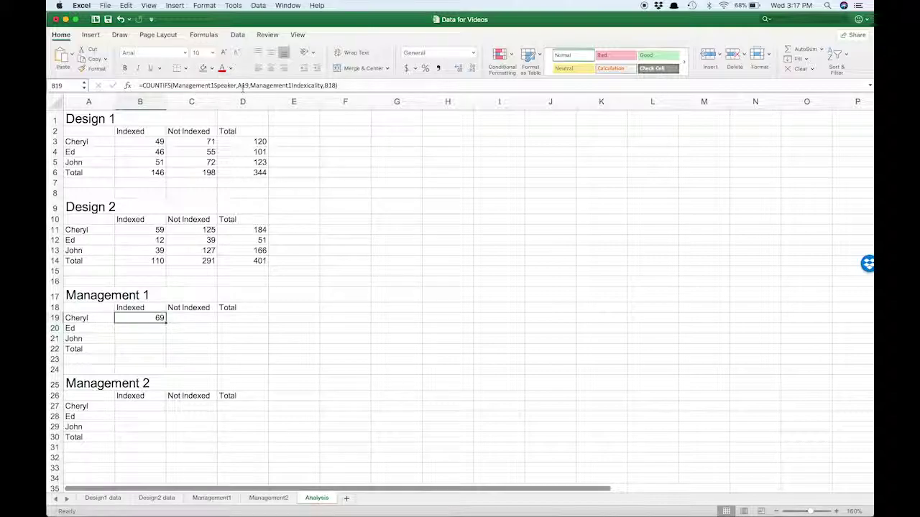
pyautogui.click(243, 86)
pyautogui.write('$')
pyautogui.click(331, 86)
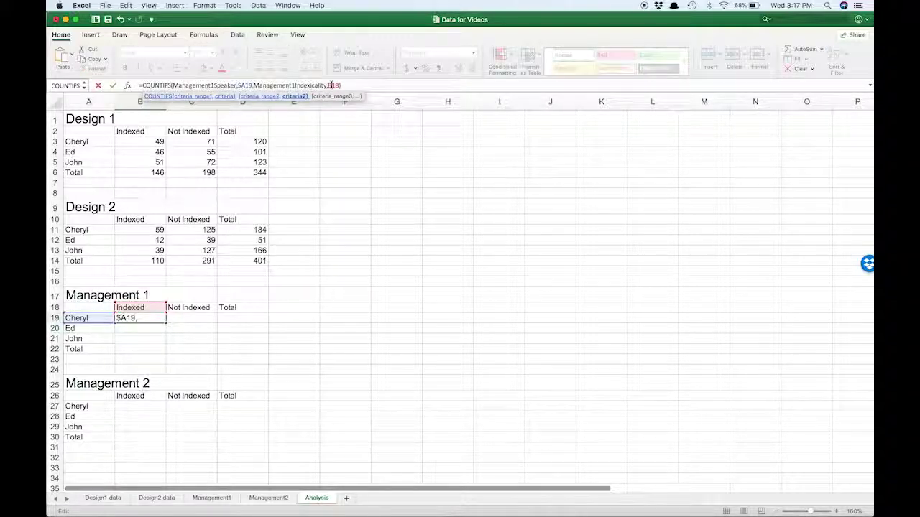
pyautogui.write('$')
pyautogui.press('Return')
pyautogui.press('Return')
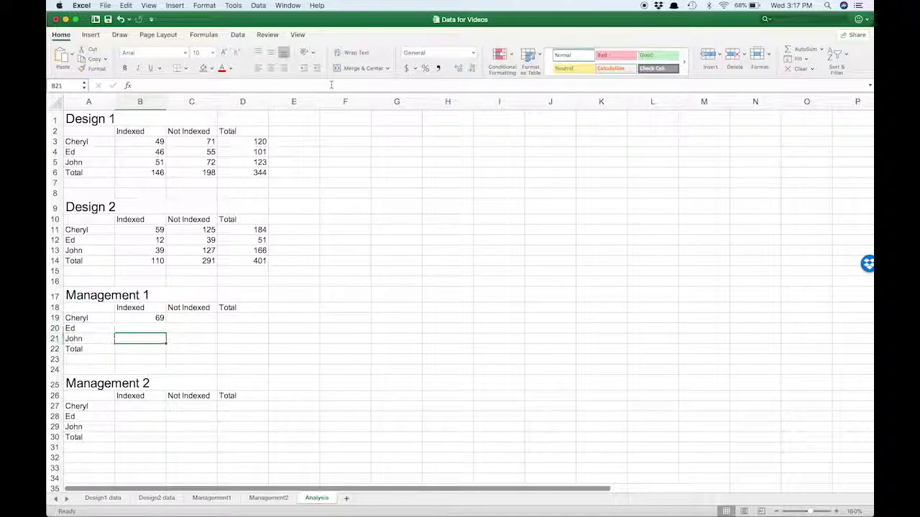
pyautogui.click(157, 317)
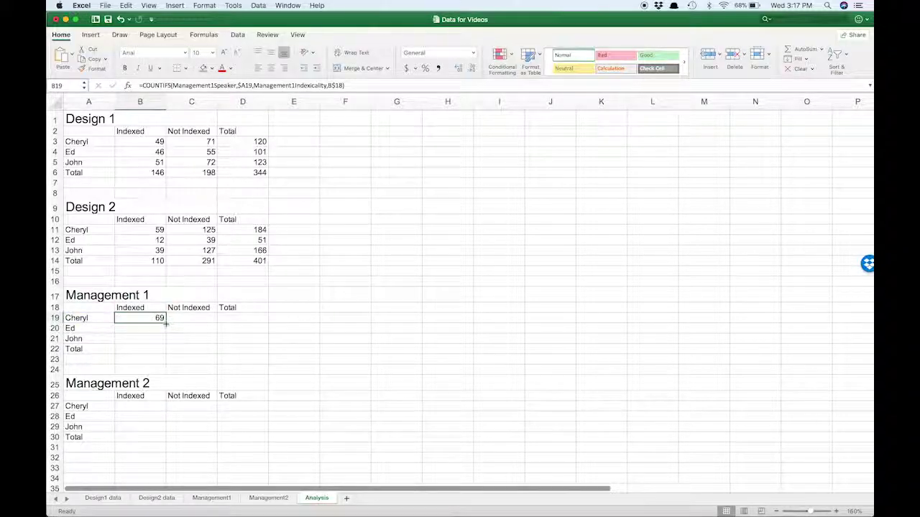
pyautogui.moveTo(165, 324); pyautogui.dragTo(217, 331)
pyautogui.moveTo(216, 340); pyautogui.dragTo(217, 340)
# Enter a SUM of B19:B21 in B22 and fill it across the Management 1 Total row to D22
pyautogui.click(141, 349)
pyautogui.write('=sum(')
pyautogui.click(134, 317)
pyautogui.moveTo(130, 328); pyautogui.dragTo(133, 338)
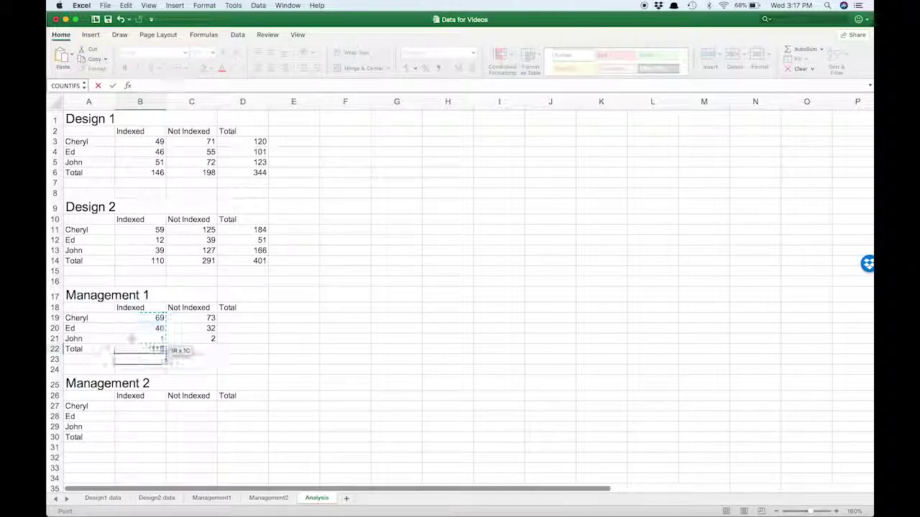
pyautogui.press('Return')
pyautogui.click(144, 350)
pyautogui.moveTo(166, 353); pyautogui.dragTo(266, 352)
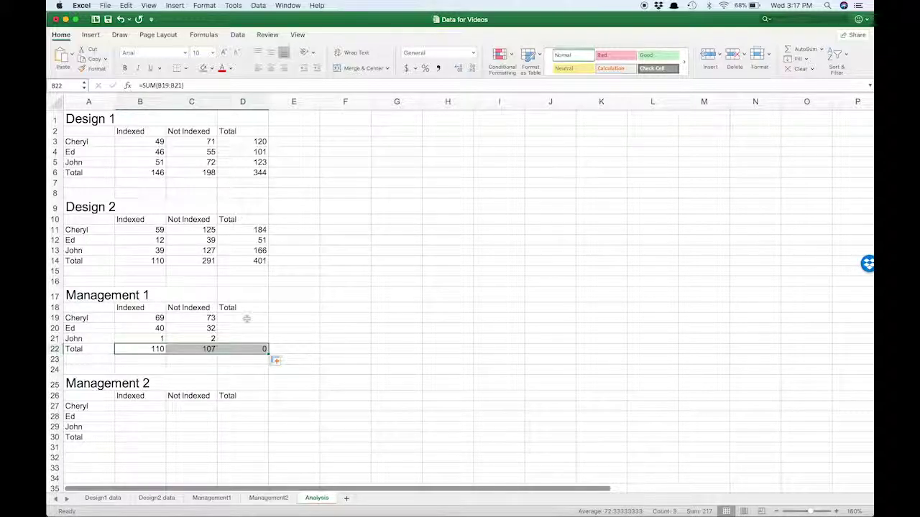
# Enter a SUM of B19:C19 in D19 and fill it down the Management 1 Total column to D21
pyautogui.click(247, 318)
pyautogui.write('=sum(')
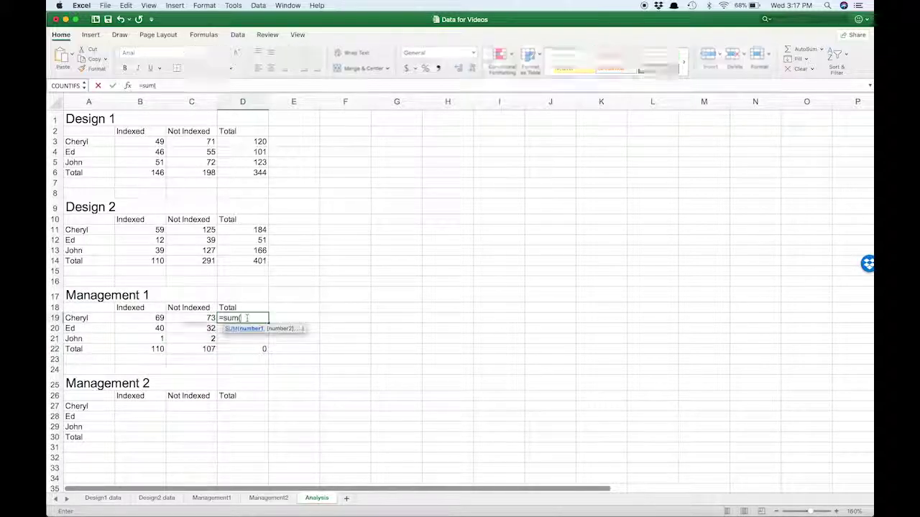
pyautogui.moveTo(147, 318); pyautogui.dragTo(180, 317)
pyautogui.press('Return')
pyautogui.click(248, 318)
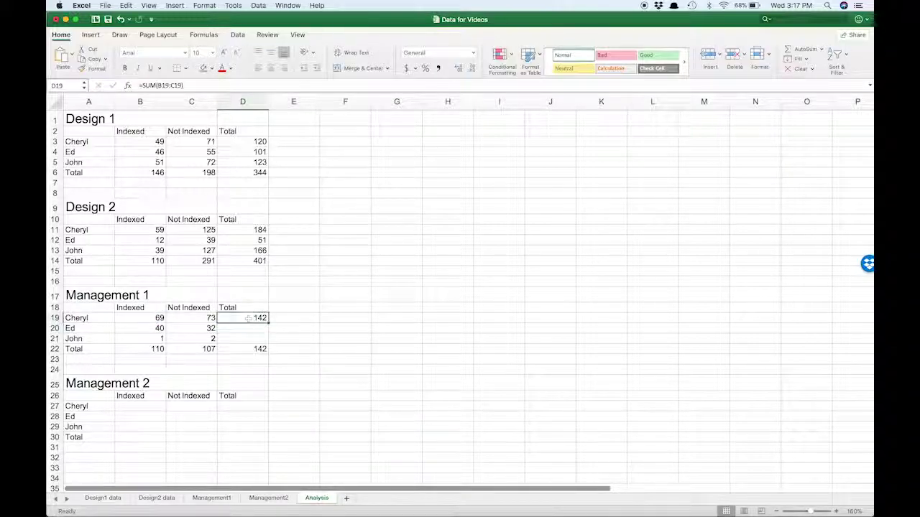
pyautogui.moveTo(268, 323); pyautogui.dragTo(268, 344)
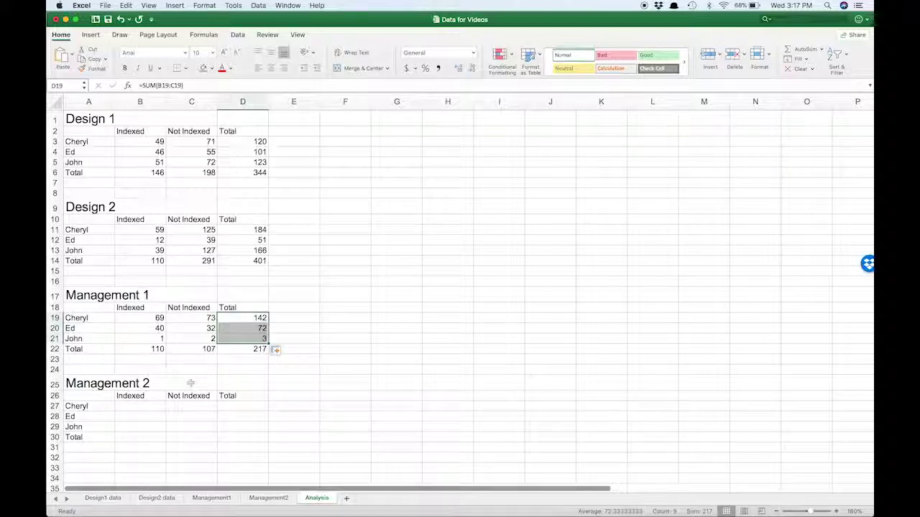
# Start a COUNTIFS formula in B27 with the named range Management2Speaker and criterion A27
pyautogui.click(142, 407)
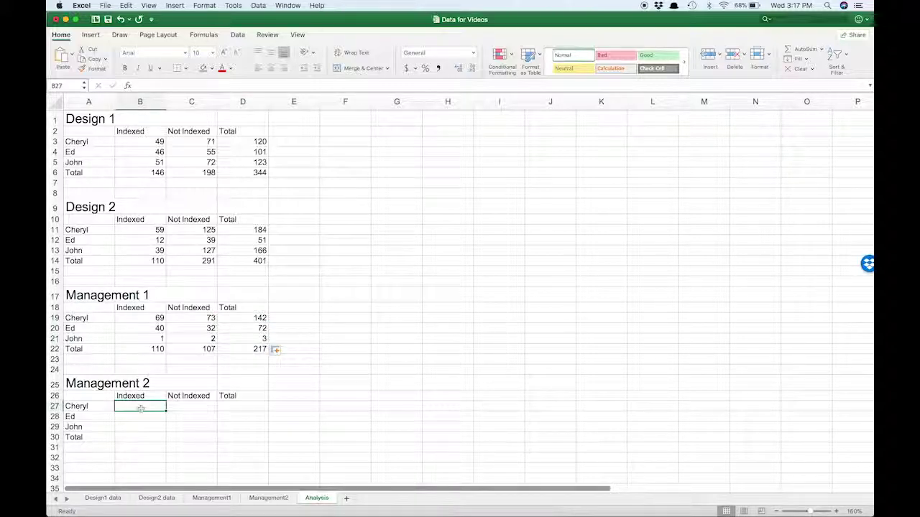
pyautogui.write('=count')
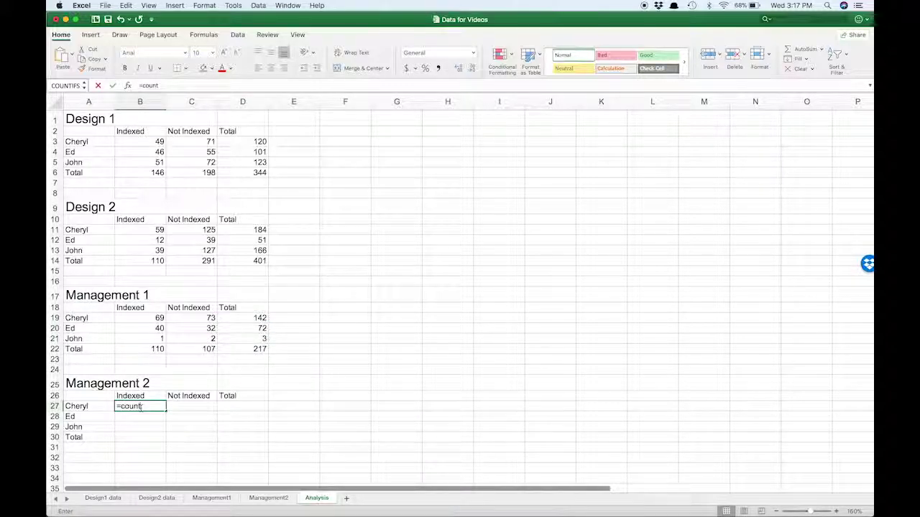
pyautogui.write('ifs(')
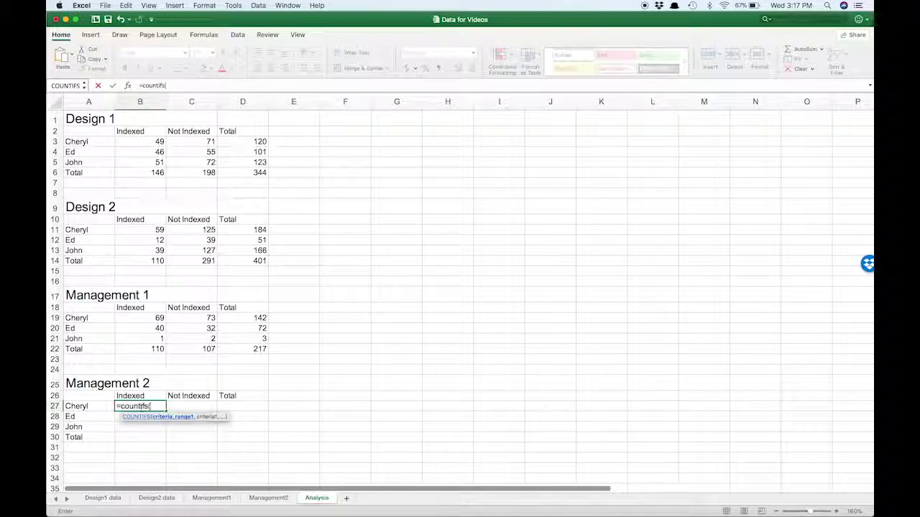
pyautogui.click(140, 141)
pyautogui.click(174, 6)
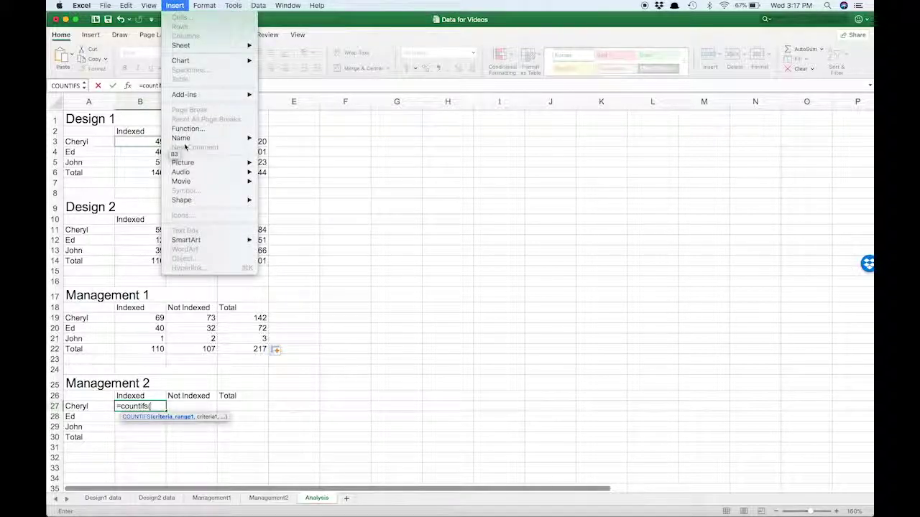
pyautogui.moveTo(215, 138)
pyautogui.click(270, 147)
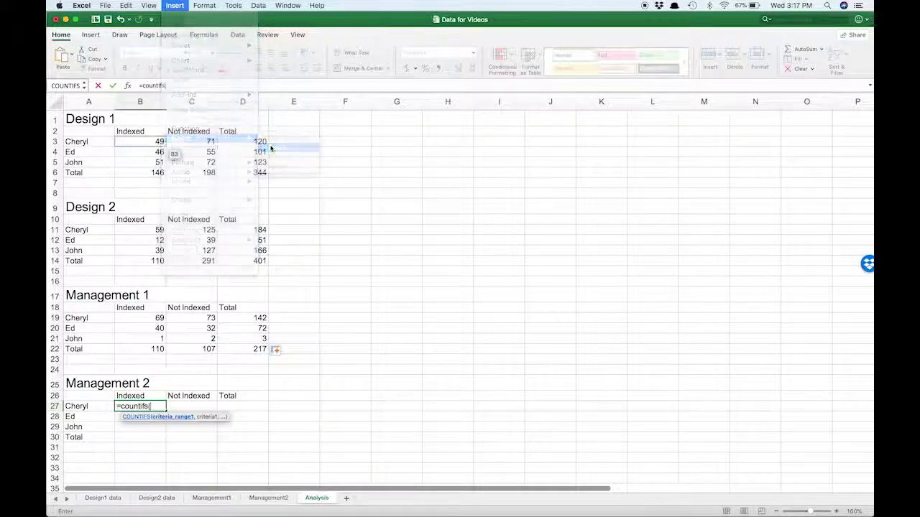
pyautogui.click(411, 197)
pyautogui.click(506, 222)
pyautogui.write(',')
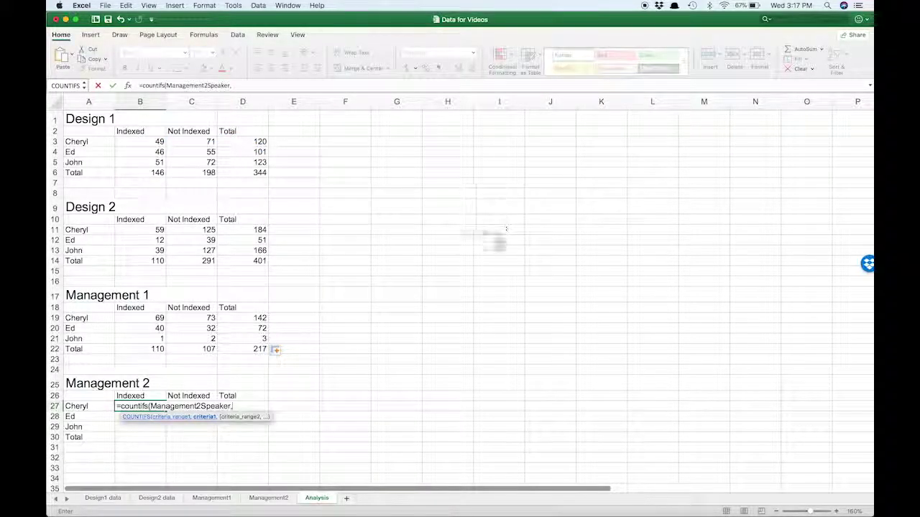
pyautogui.click(99, 406)
pyautogui.write(')')
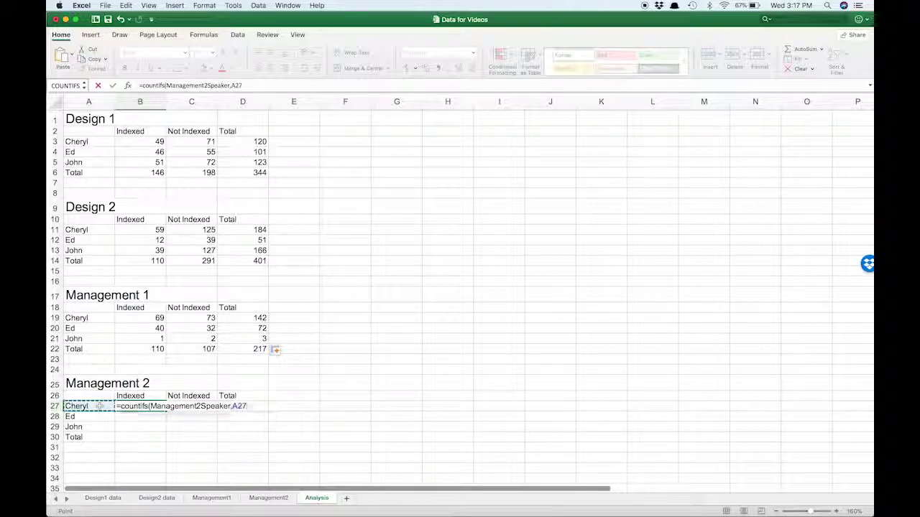
pyautogui.press('BackSpace')
pyautogui.write(',')
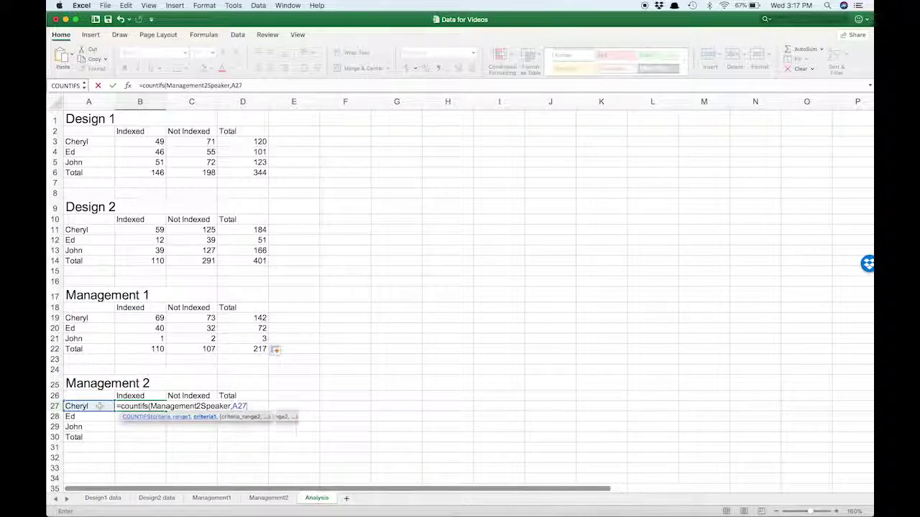
# Complete the B27 COUNTIFS formula with the named range Management2Indexicality and criterion B26
pyautogui.click(175, 5)
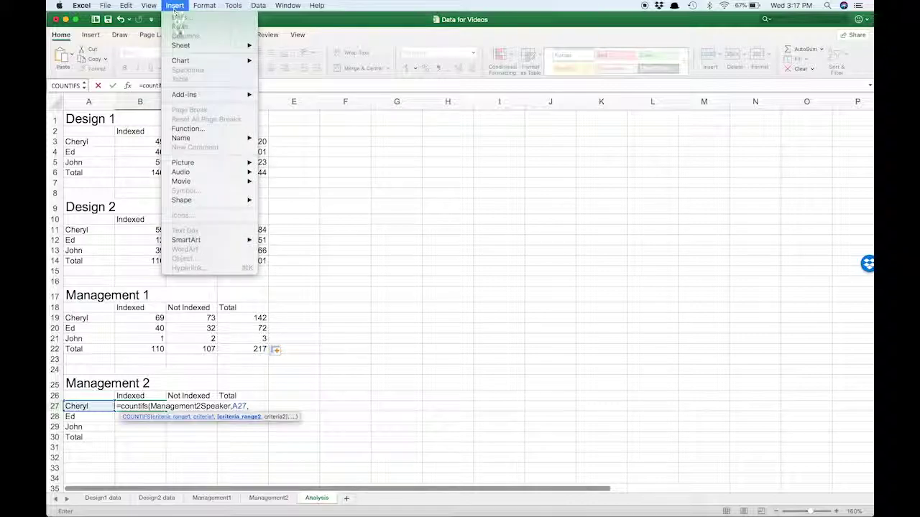
pyautogui.moveTo(187, 137)
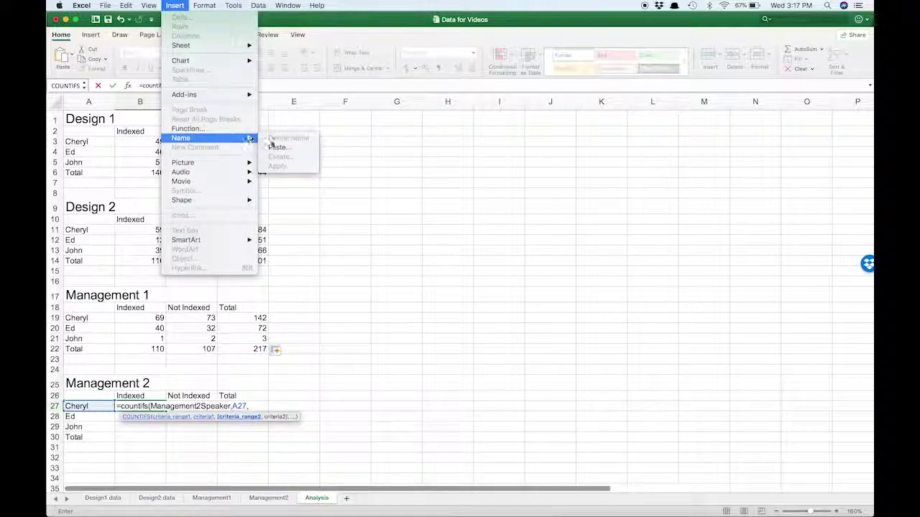
pyautogui.click(275, 145)
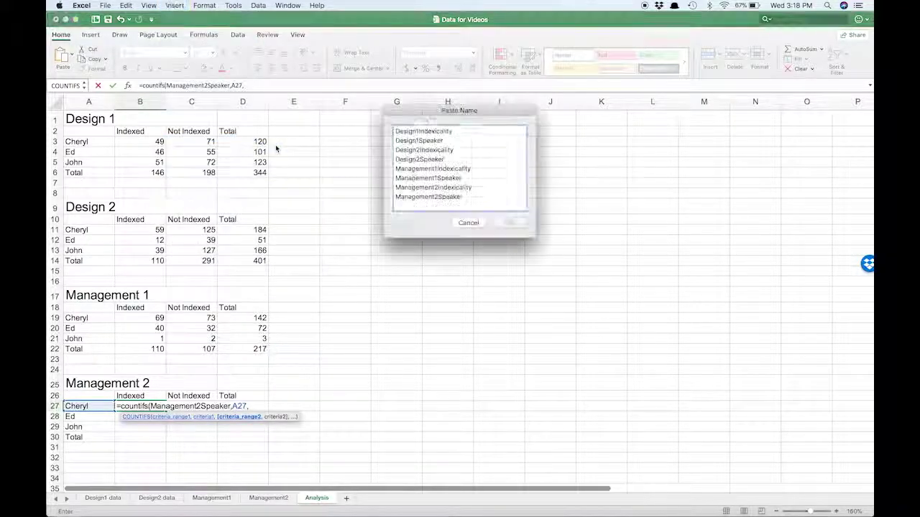
pyautogui.click(404, 188)
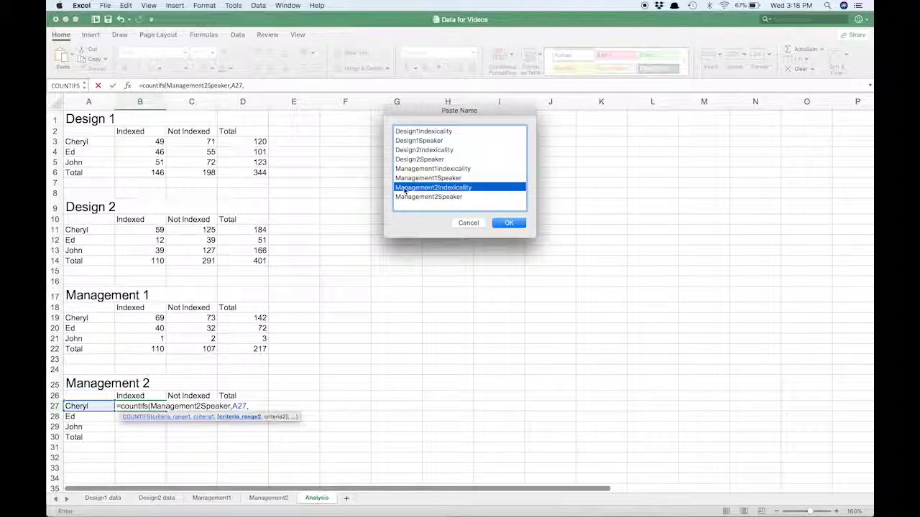
pyautogui.doubleClick(403, 187)
pyautogui.write(',')
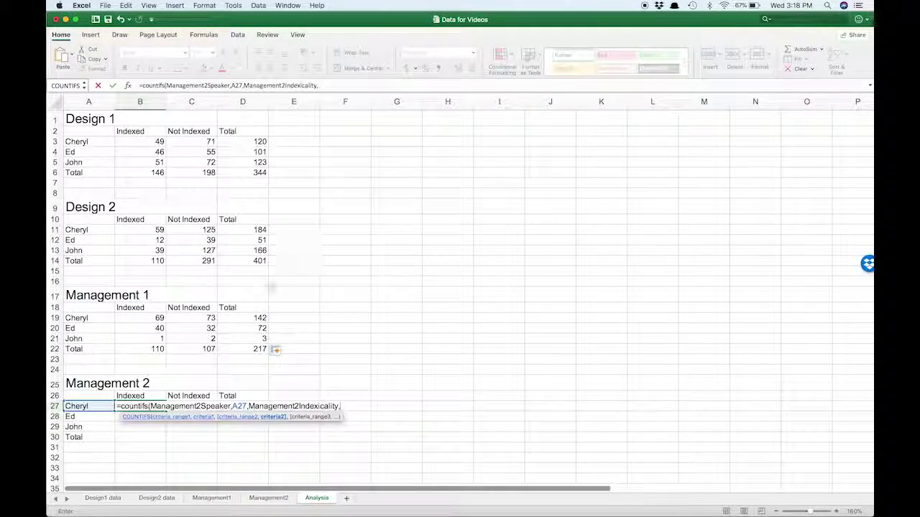
pyautogui.click(140, 396)
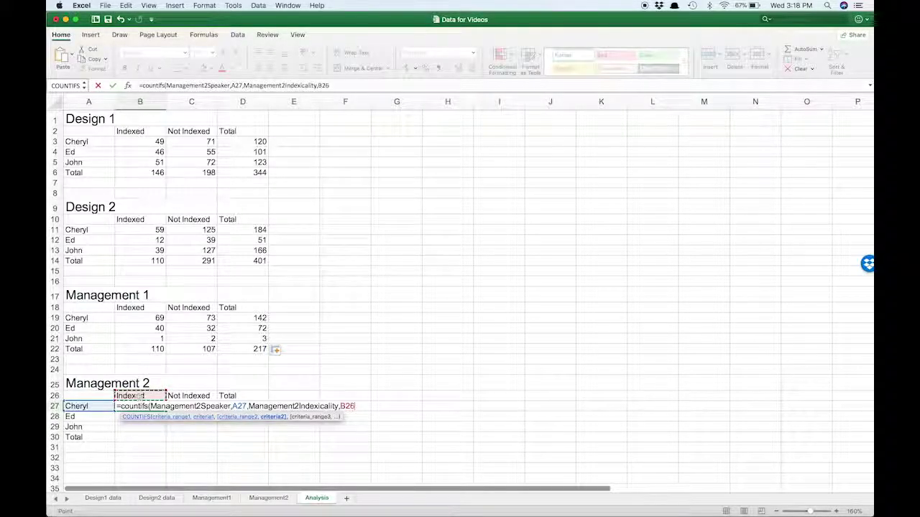
pyautogui.write(')')
pyautogui.press('Return')
# Anchor the B27 formula's criteria references as $A27 and B$26, and fill the formula across B27:C29
pyautogui.click(134, 406)
pyautogui.click(245, 84)
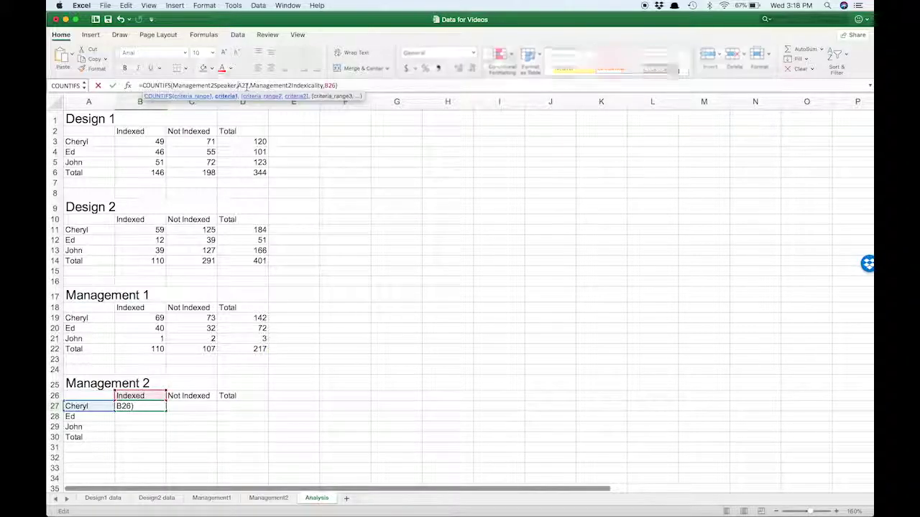
pyautogui.write('$')
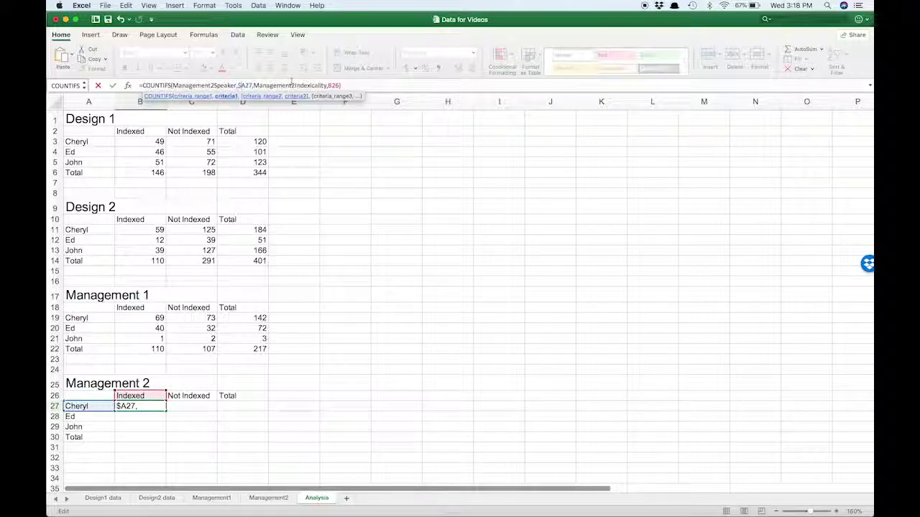
pyautogui.click(331, 85)
pyautogui.write('$')
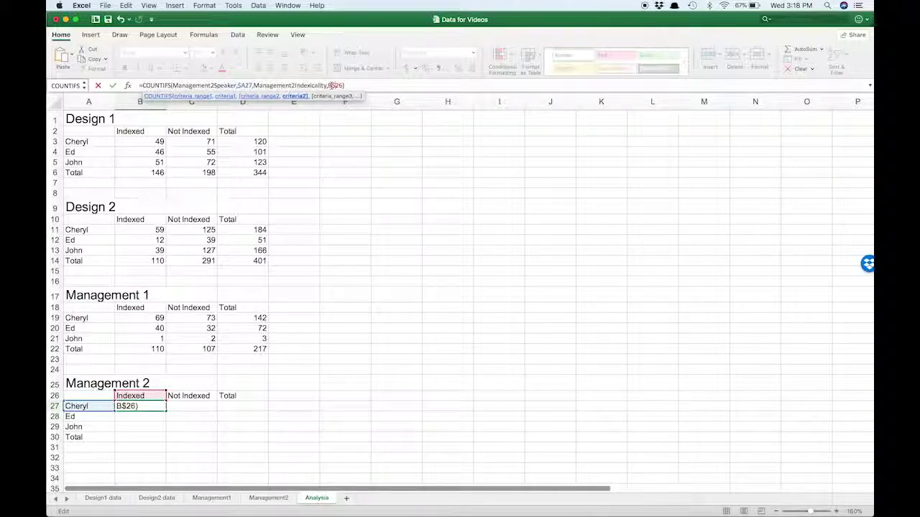
pyautogui.press('Return')
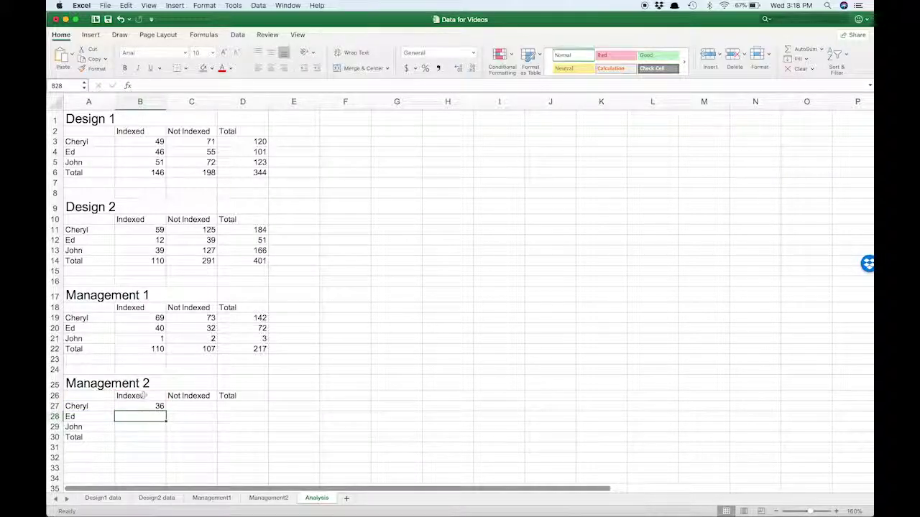
pyautogui.click(142, 407)
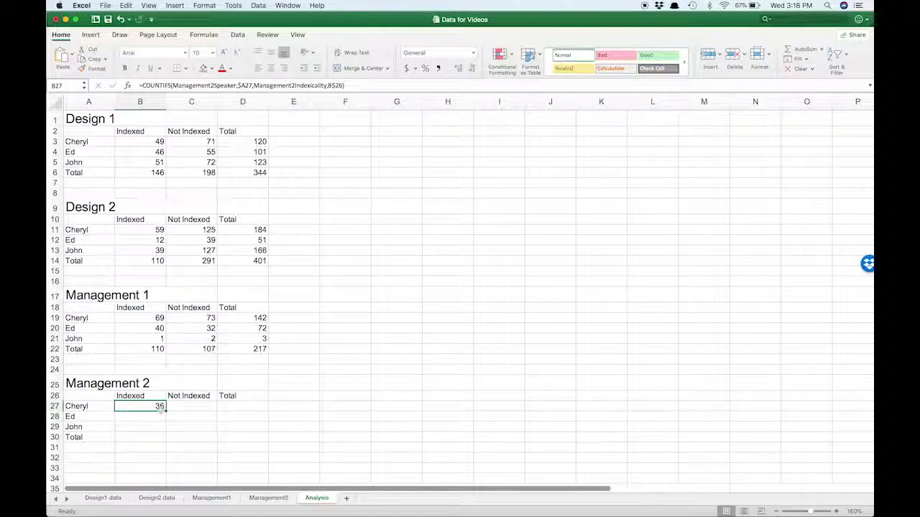
pyautogui.moveTo(166, 411); pyautogui.dragTo(217, 432)
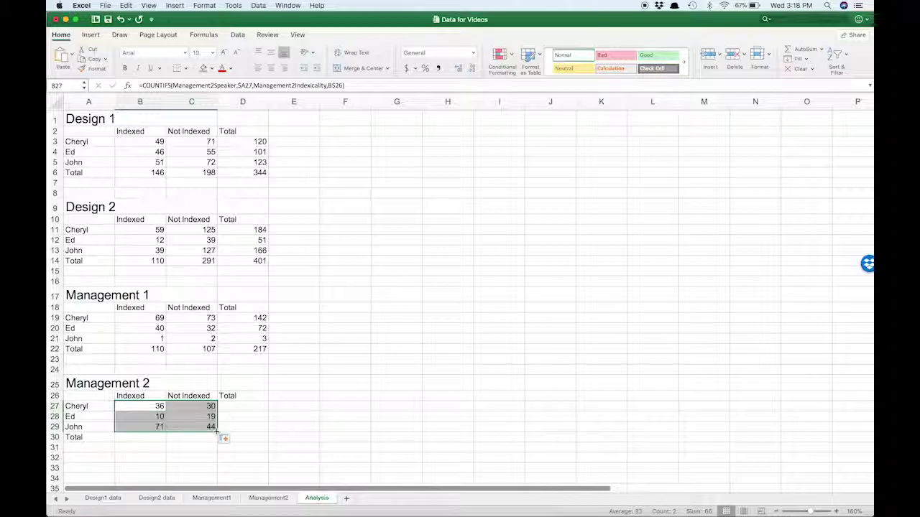
# Enter a SUM of B27:B29 in B30 and fill it across the Management 2 Total row to D30
pyautogui.click(130, 436)
pyautogui.write('=sum(')
pyautogui.click(134, 414)
pyautogui.write('(')
pyautogui.moveTo(134, 406); pyautogui.dragTo(139, 427)
pyautogui.press('Return')
pyautogui.click(164, 437)
pyautogui.moveTo(165, 443); pyautogui.dragTo(270, 444)
# Enter a SUM of B27:C27 in D27 and fill it down the Management 2 Total column to D29
pyautogui.click(239, 407)
pyautogui.write('=sum(')
pyautogui.moveTo(147, 406); pyautogui.dragTo(182, 408)
pyautogui.press('Return')
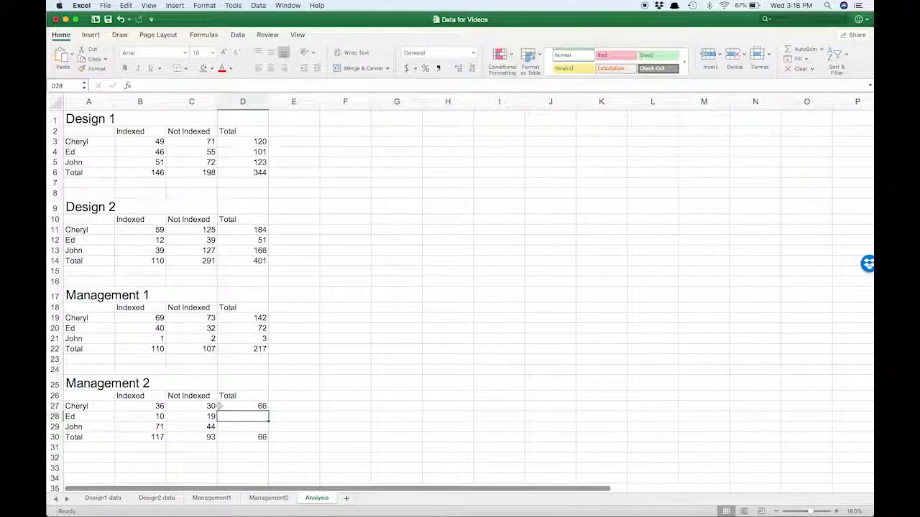
pyautogui.click(232, 406)
pyautogui.moveTo(268, 410); pyautogui.dragTo(269, 431)
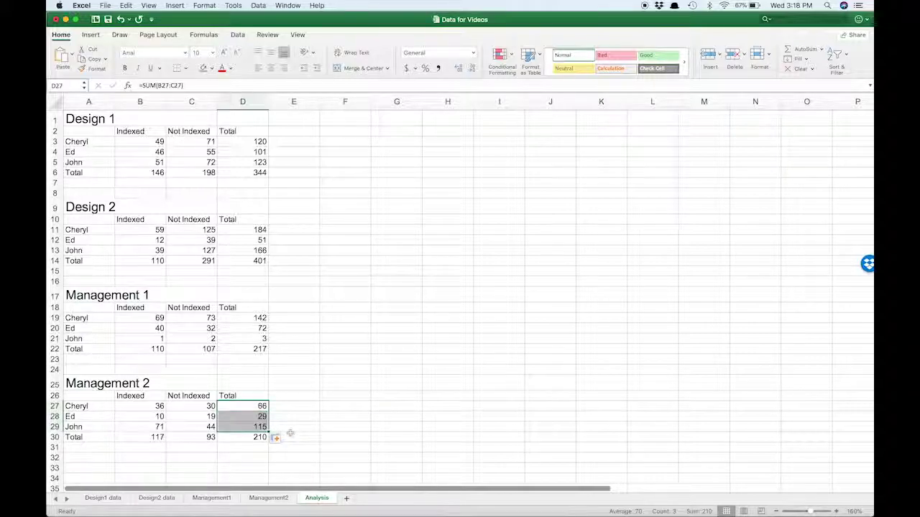
pyautogui.click(290, 434)
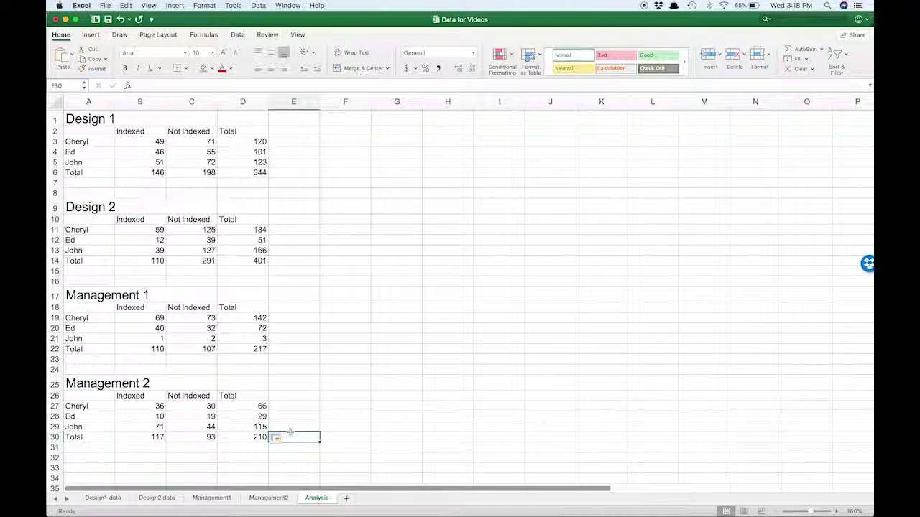